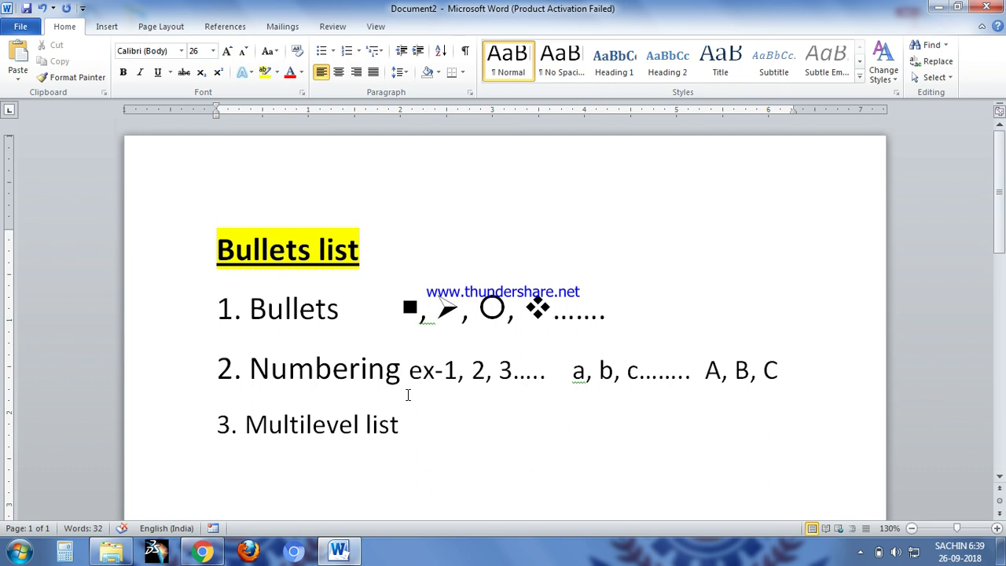
Scroll down to the 'Q. What is extension of Ms-word?' question and place the caret at '.txt'
scroll(419, 394, "down", 3)
scroll(394, 384, "down", 2)
scroll(330, 326, "down", 2)
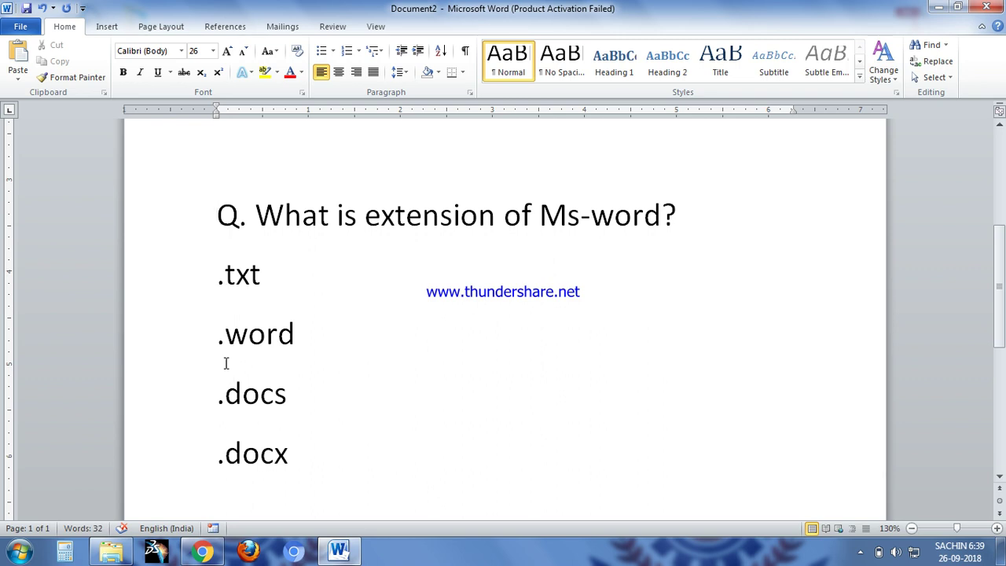
left_click(215, 276)
Number the four extension options as a capital-letter A. to D. list
left_click_drag(214, 275, 301, 445)
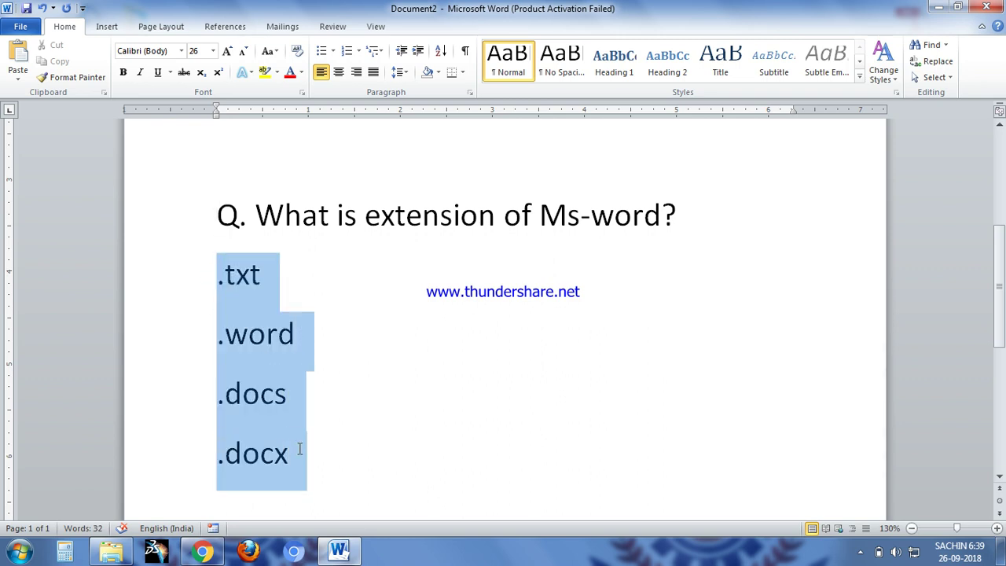
left_click(359, 52)
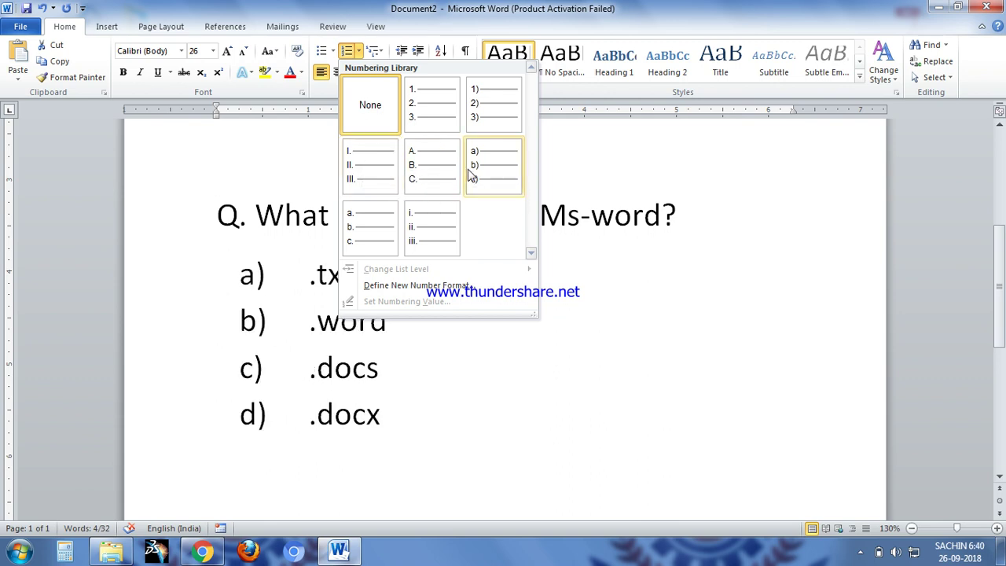
left_click(416, 180)
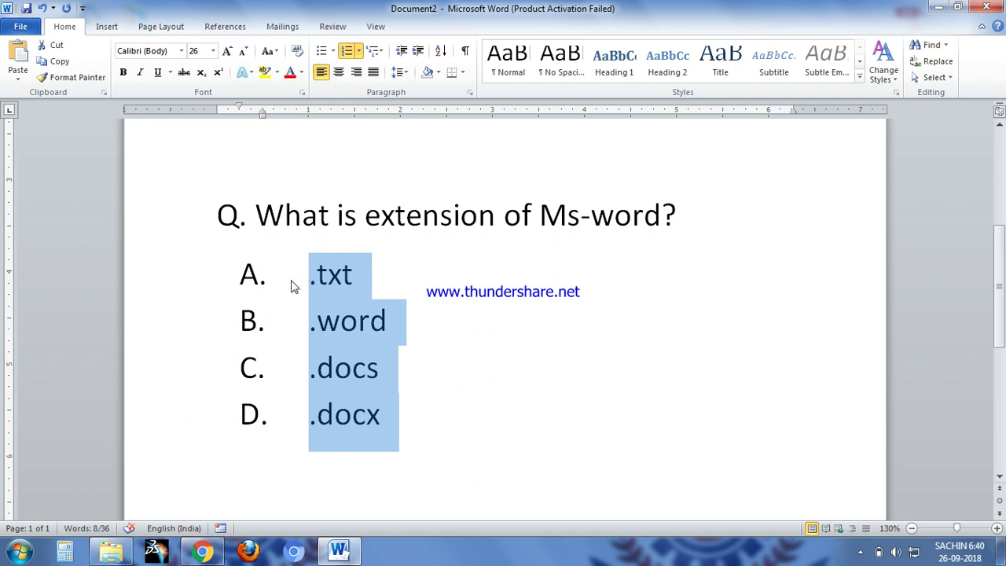
left_click(336, 50)
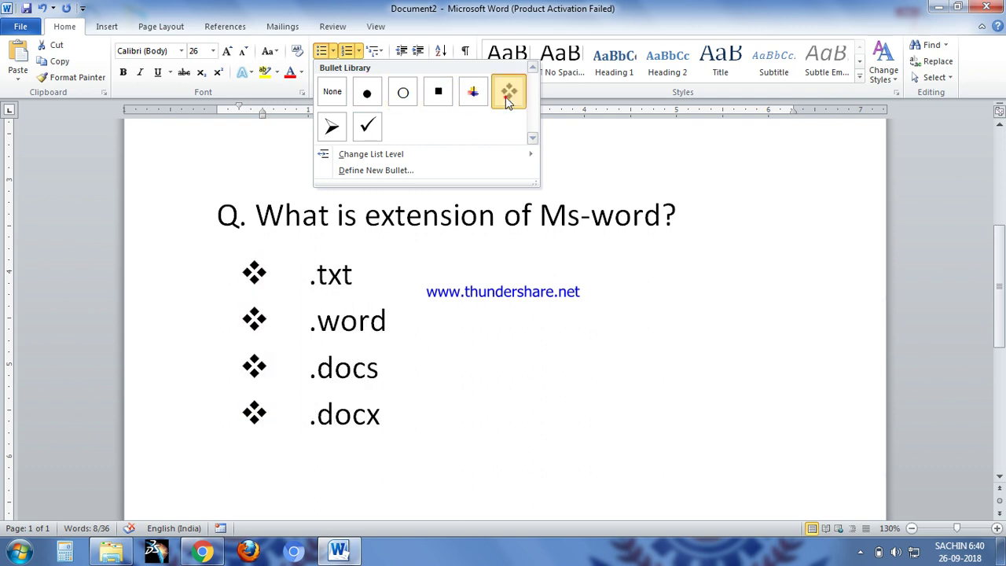
Switch the options to four-diamond bullets and start defining a new custom bullet
left_click(509, 93)
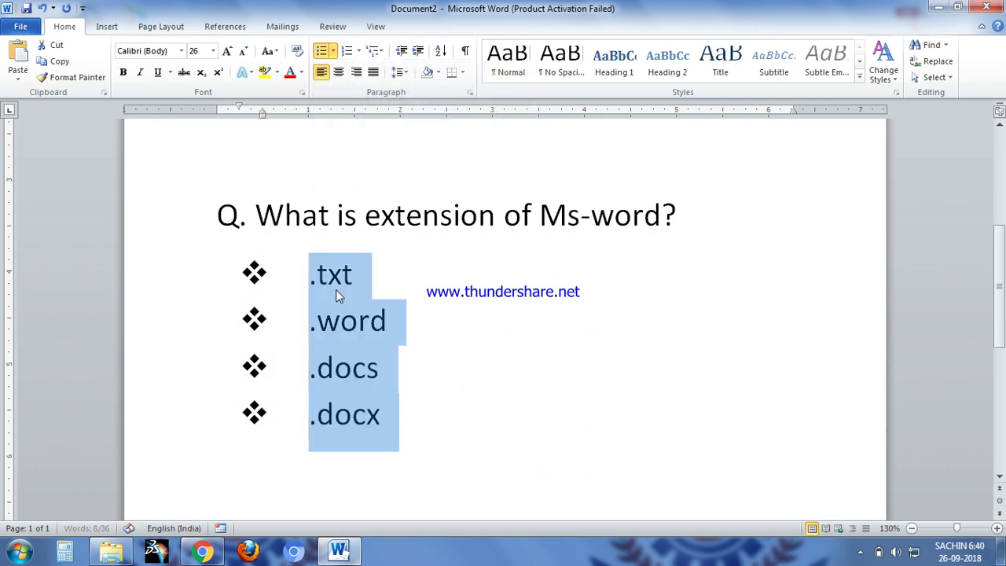
left_click(333, 52)
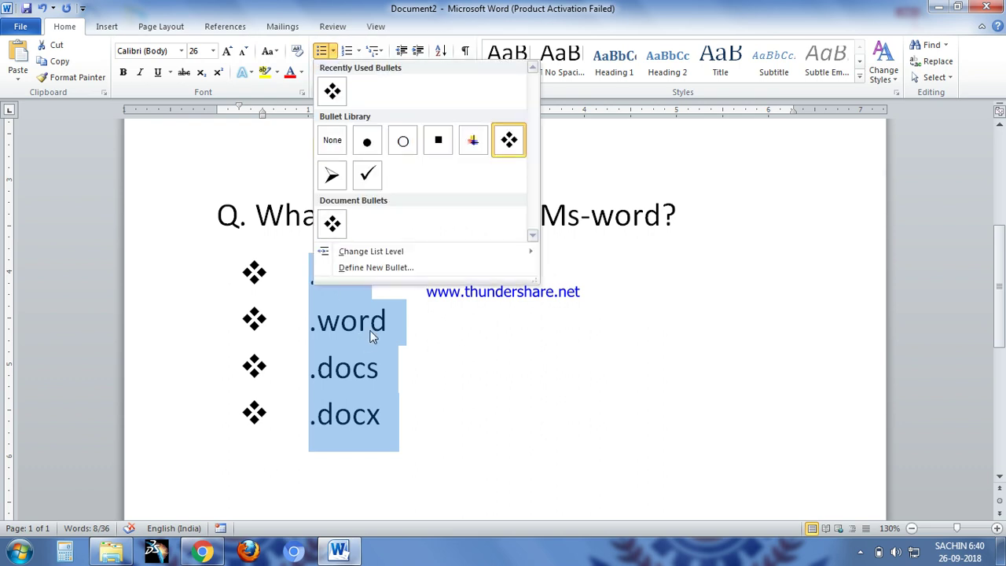
left_click(385, 271)
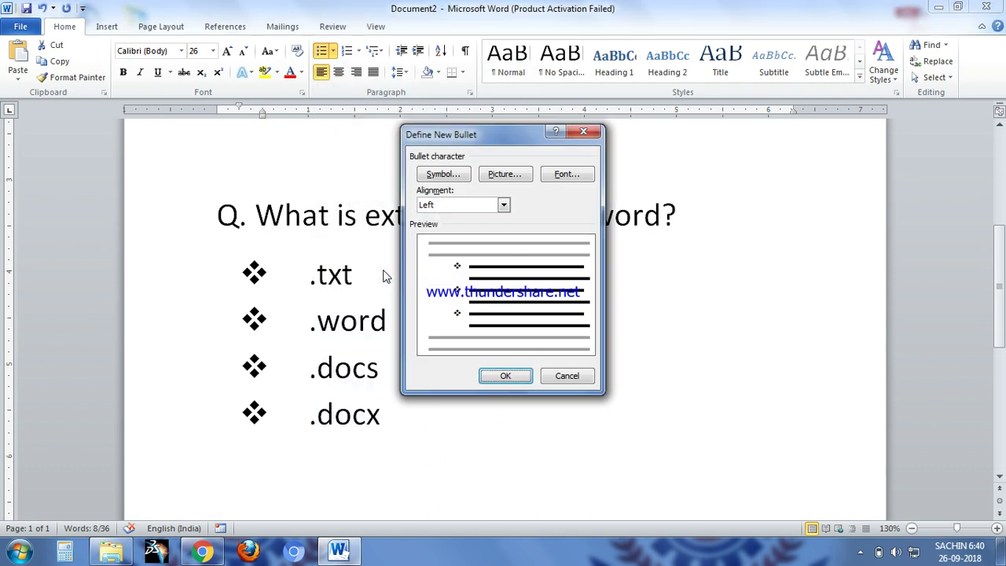
Use the Wingdings Om symbol as the bullet for all four extension options
left_click(438, 176)
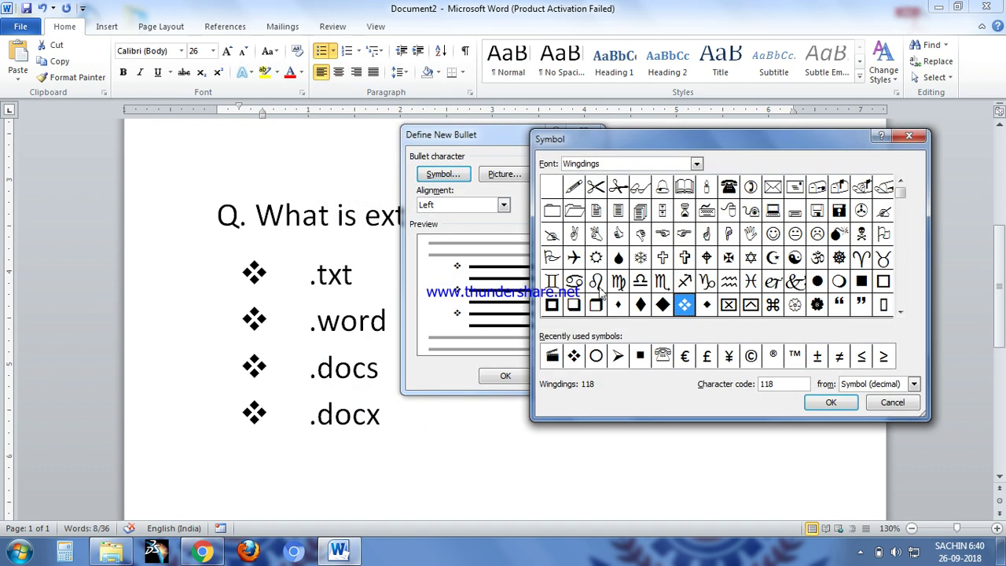
left_click(902, 198)
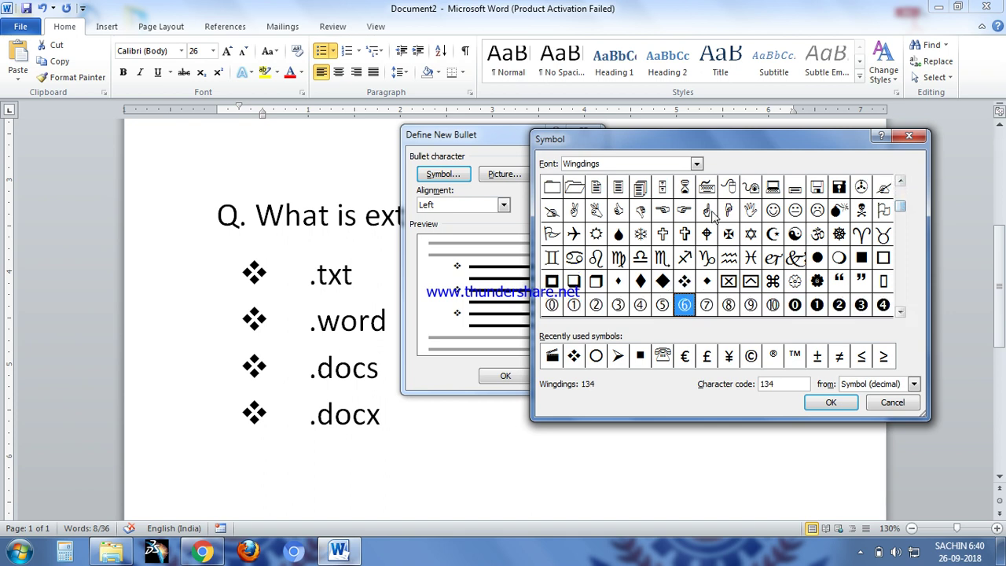
left_click(698, 164)
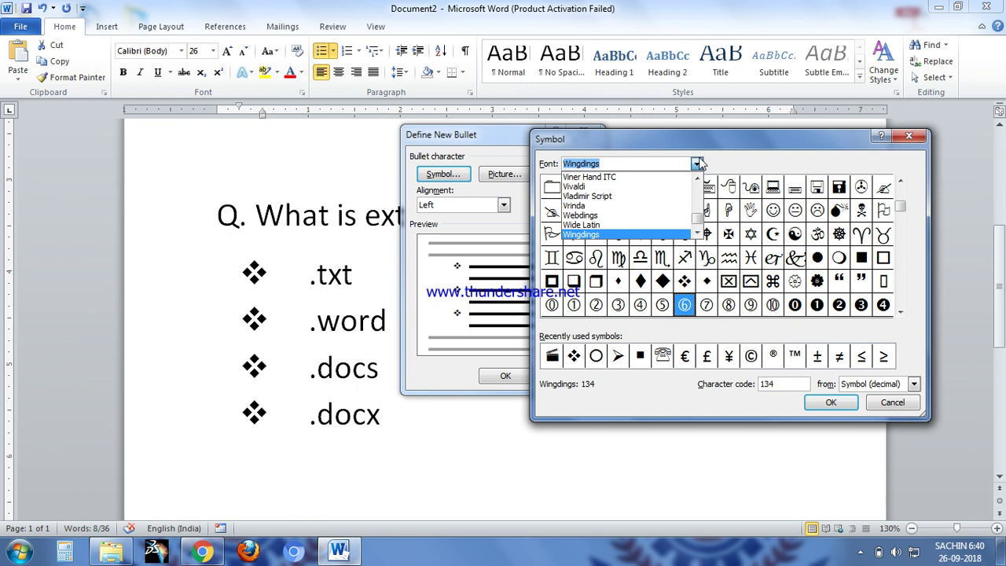
left_click(697, 164)
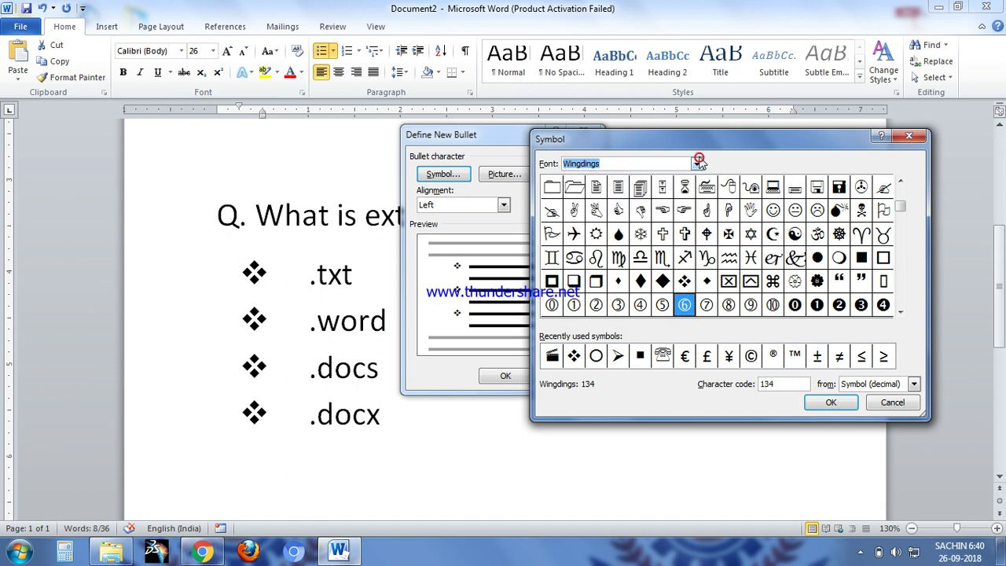
left_click(901, 214)
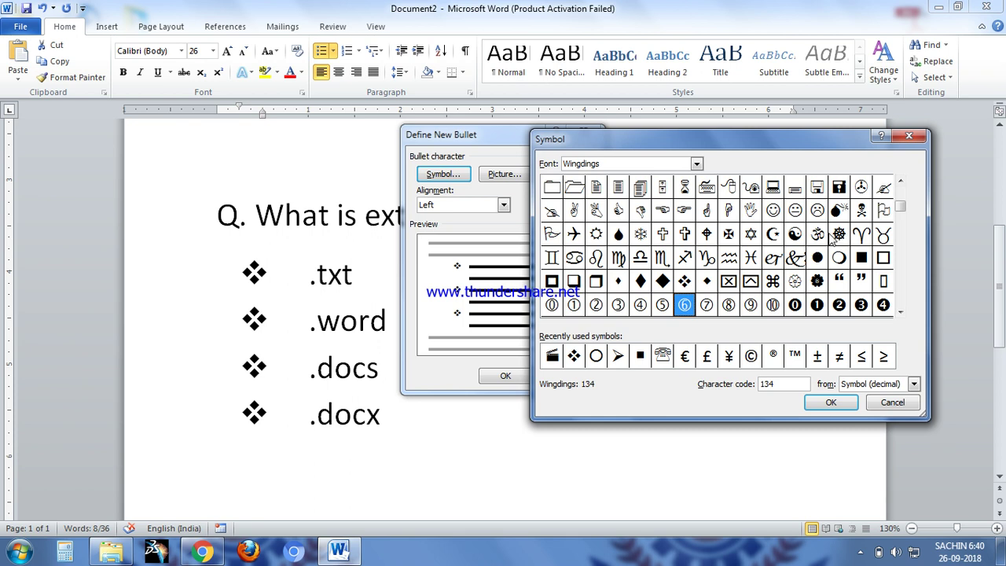
left_click(817, 233)
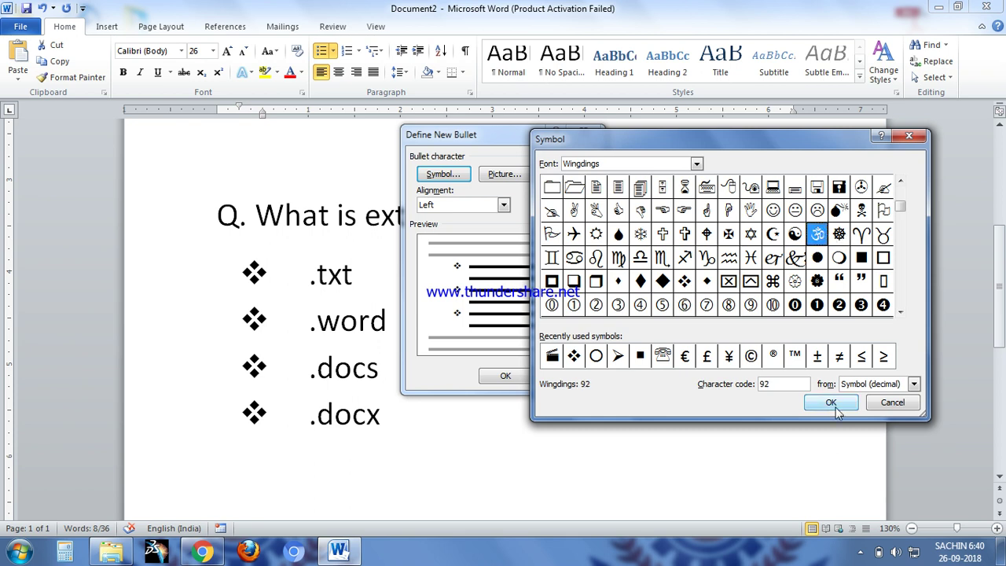
left_click(830, 404)
left_click(507, 376)
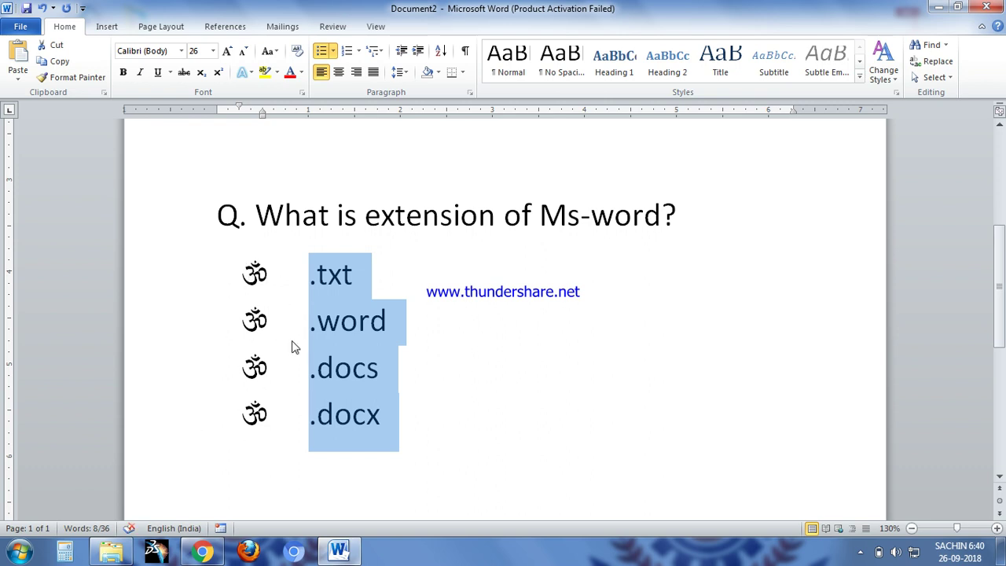
left_click(414, 415)
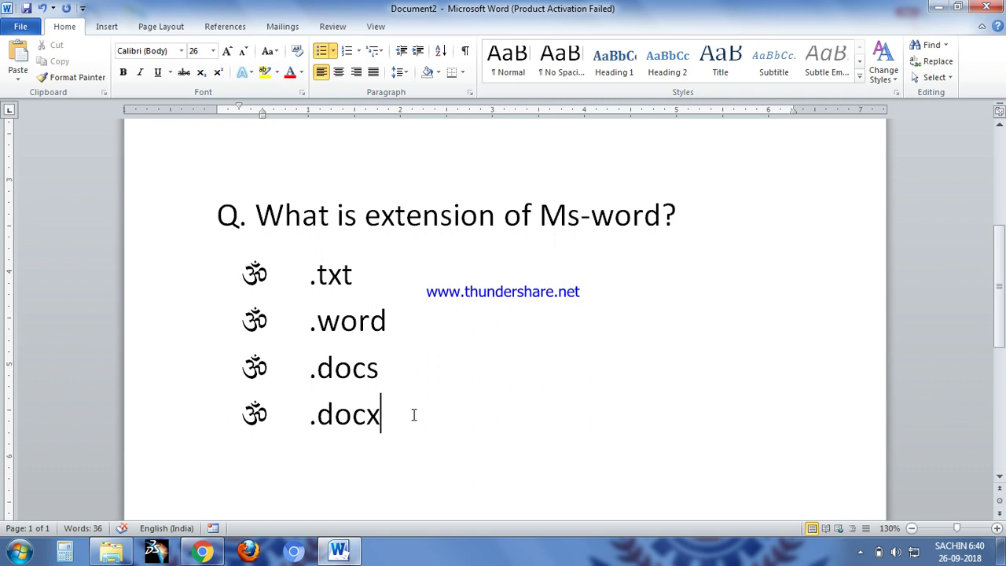
Add a 'Names' heading on an unbulleted line after the options
key("Return")
key("Return")
type("namee")
key("BackSpace")
type("s")
key("Return")
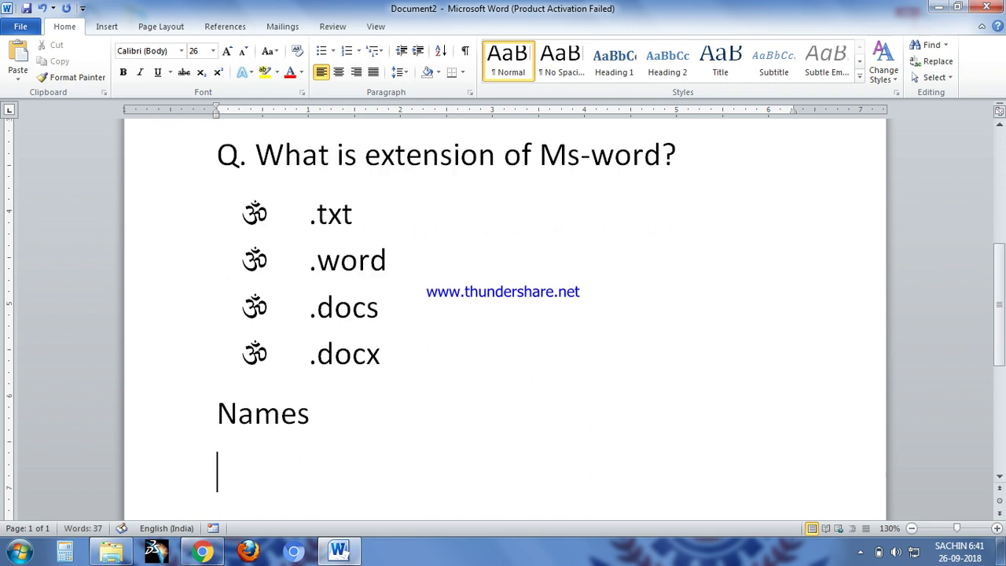
Start a 1) a) i) multilevel list with a name as item 1) and an indented a) sub-item
left_click(374, 54)
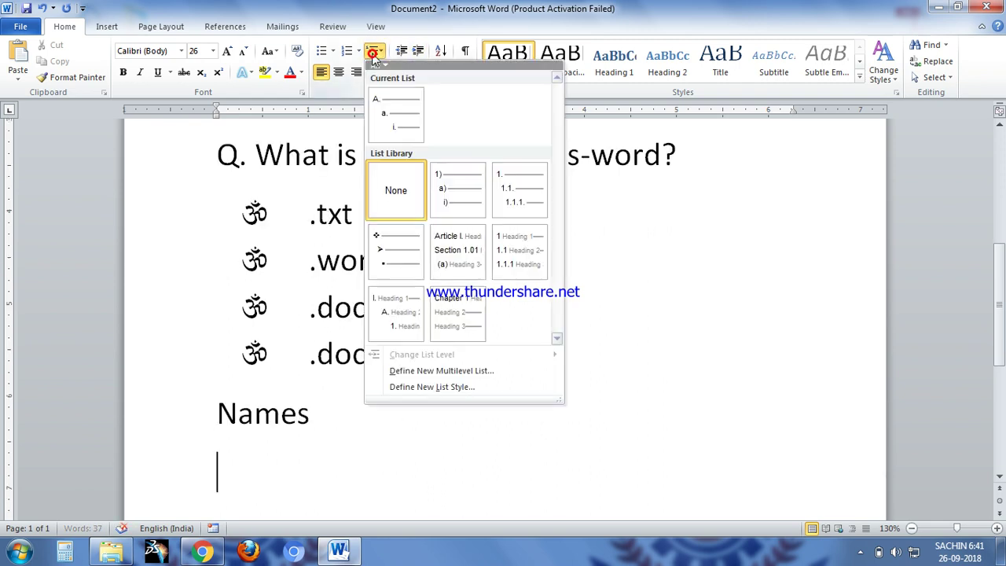
mouse_move(456, 189)
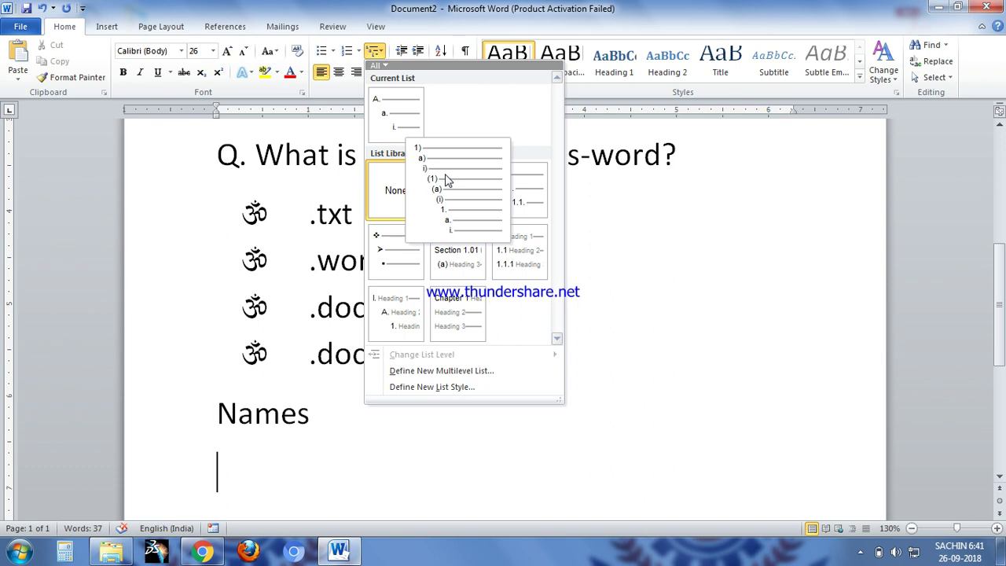
left_click(445, 174)
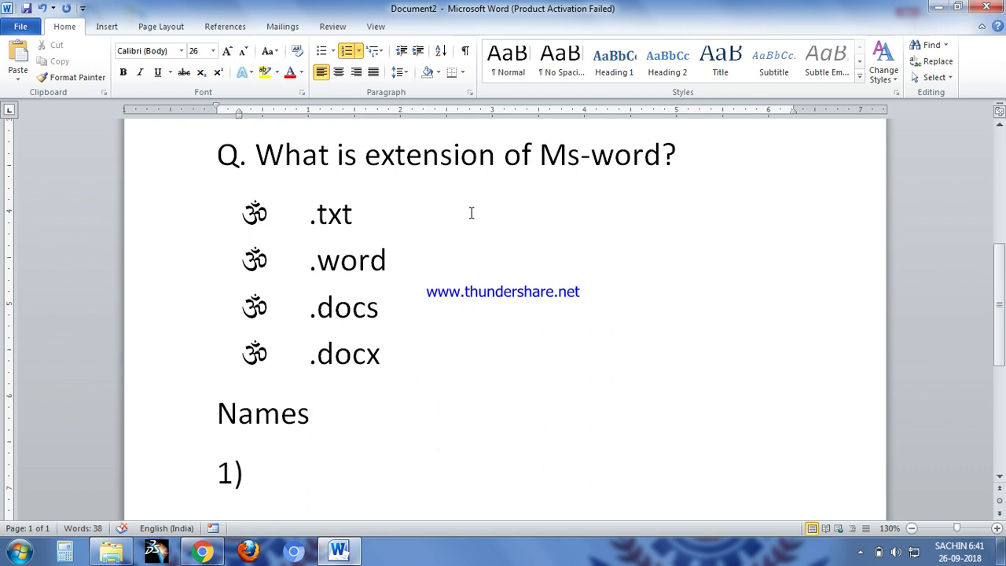
type("deepsach")
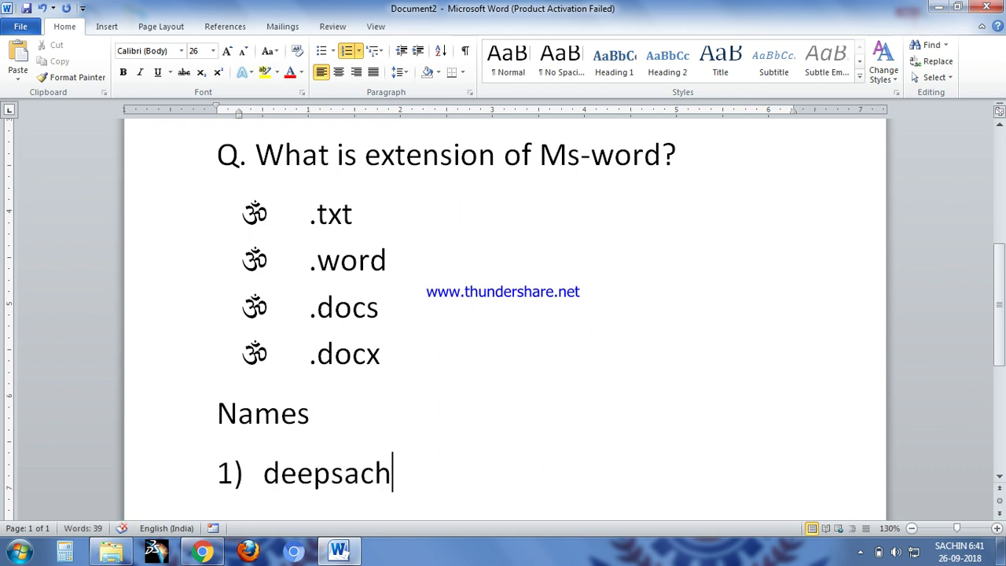
key("Return")
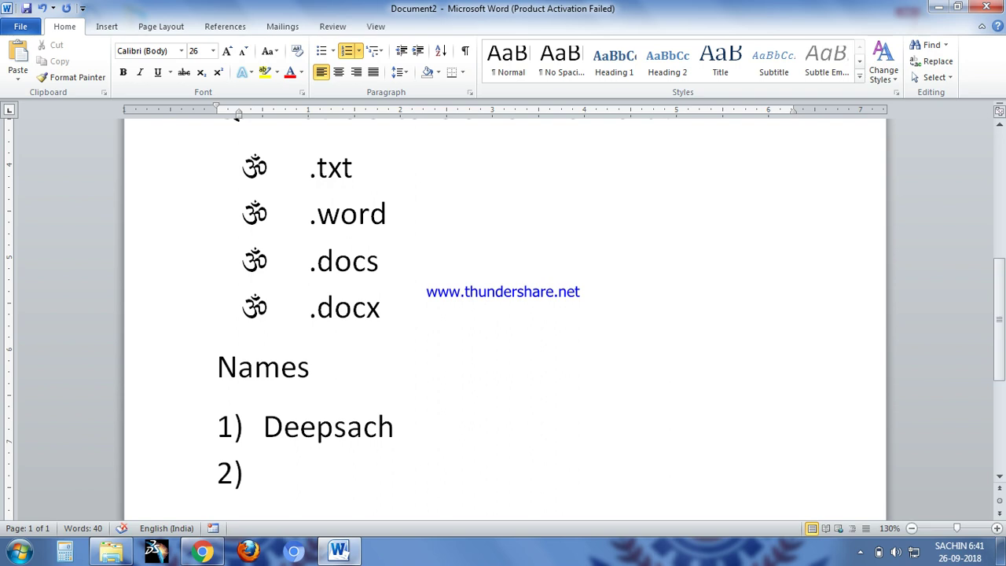
key("Tab")
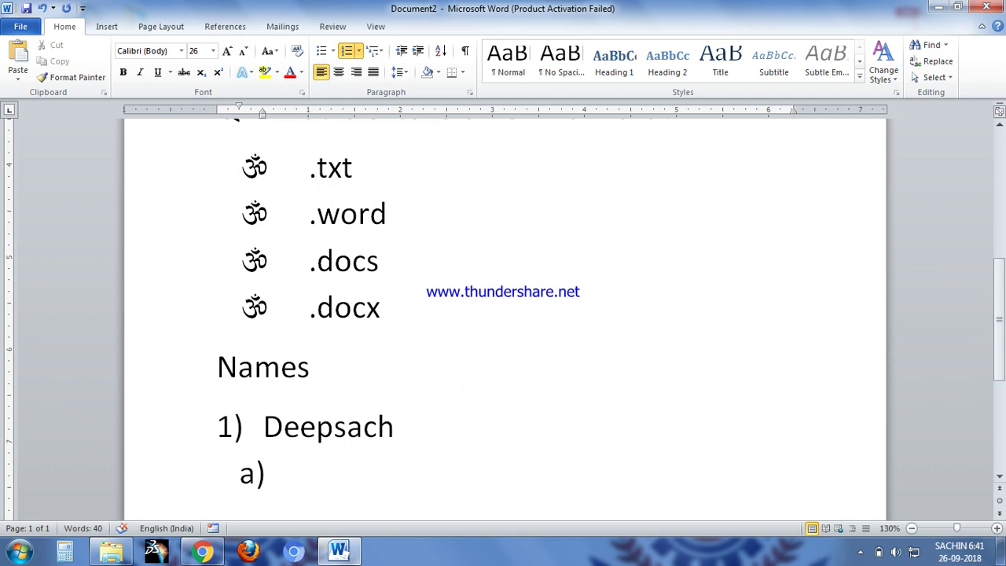
Enter 'Fundamental' as sub-item a), correcting its misspelling
type("fundamentl")
key("Return")
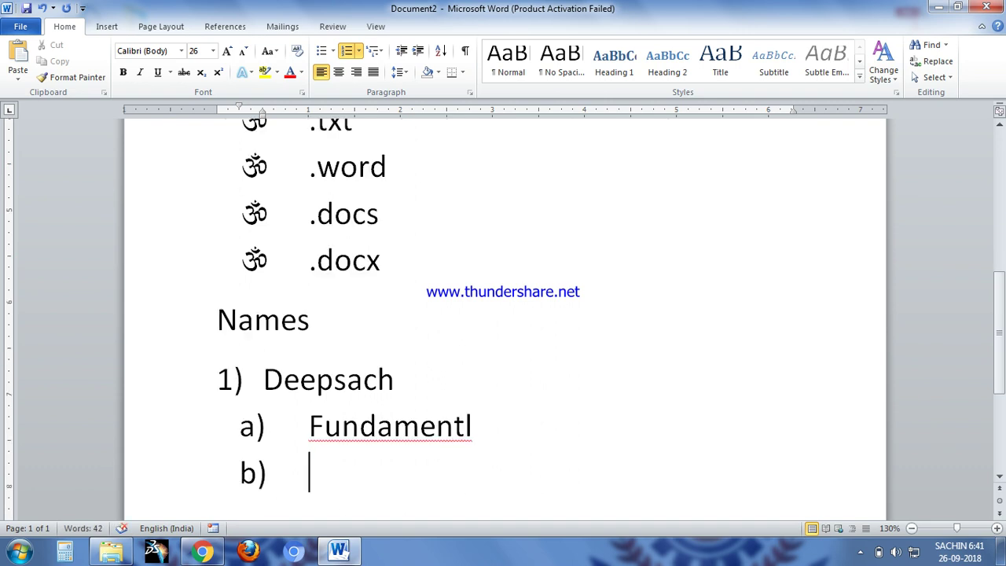
left_click(467, 424)
type("a")
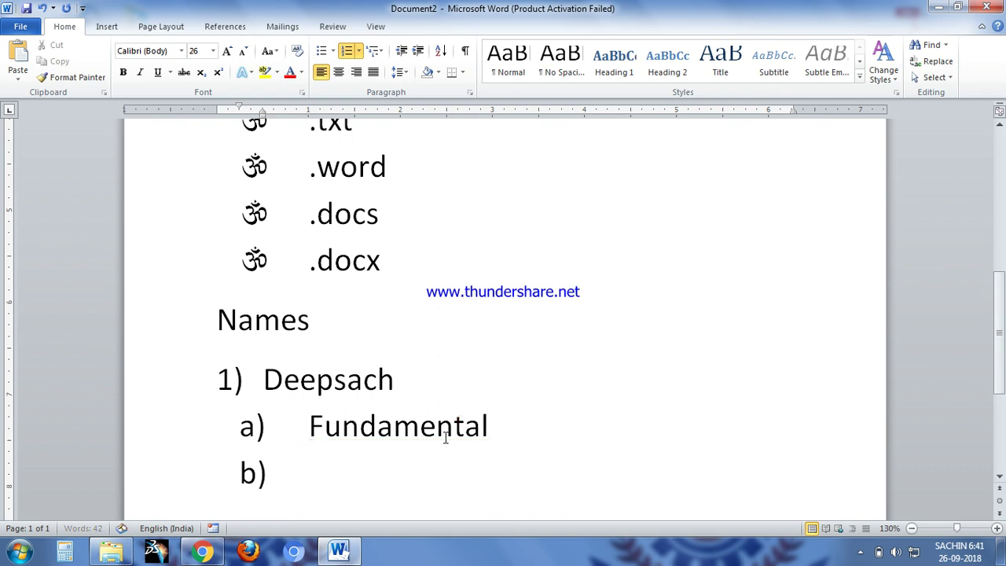
left_click(342, 467)
Add third-level items 'what is computer' and 'what is RAM' under it
key("Tab")
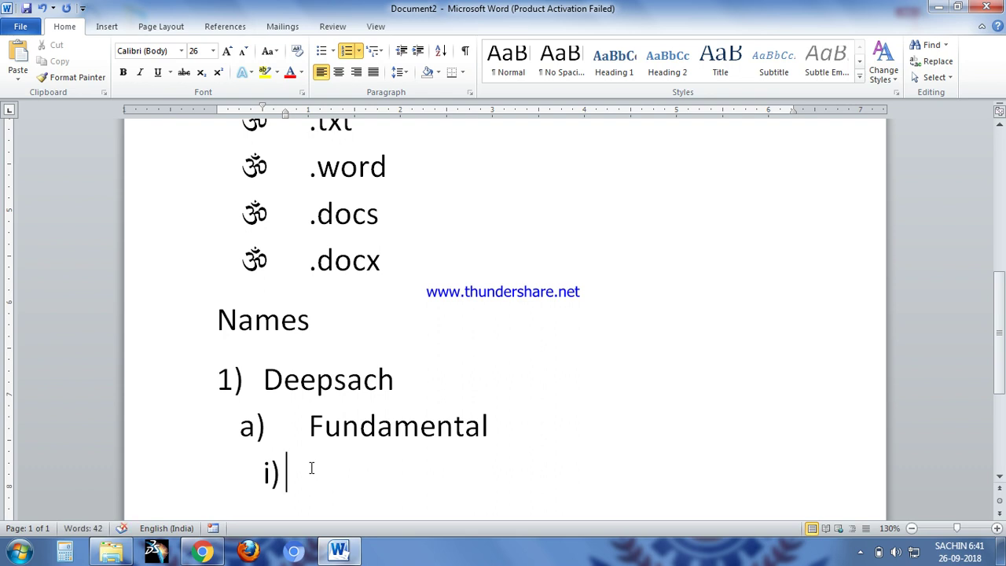
type("what is om")
key("BackSpace")
key("BackSpace")
type("computer")
key("Return")
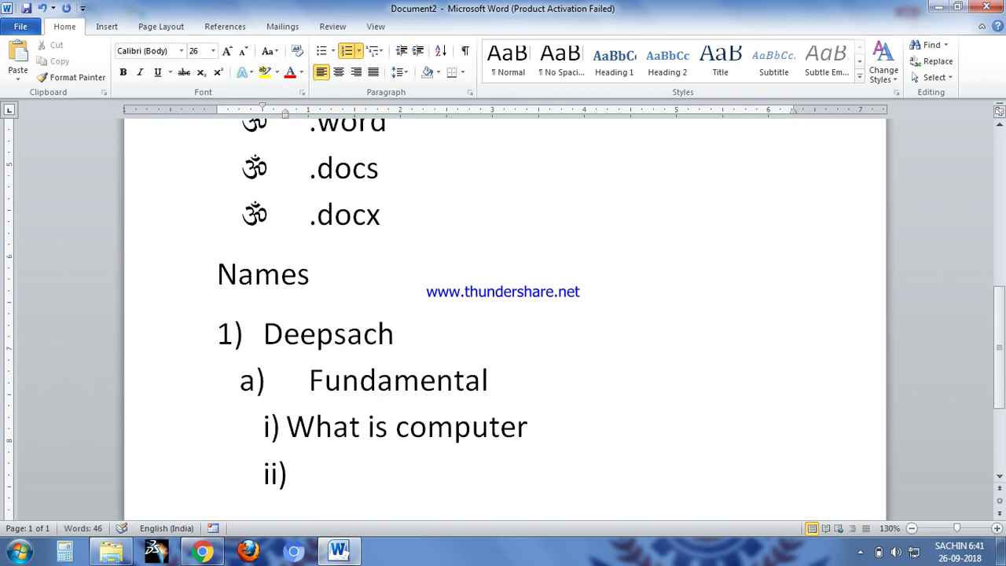
type("what is RAM")
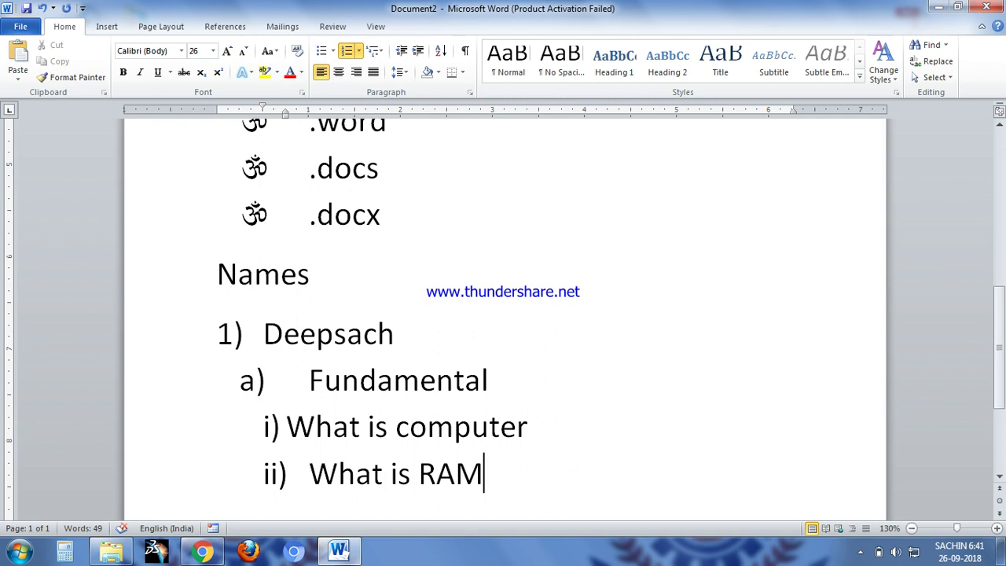
key("Return")
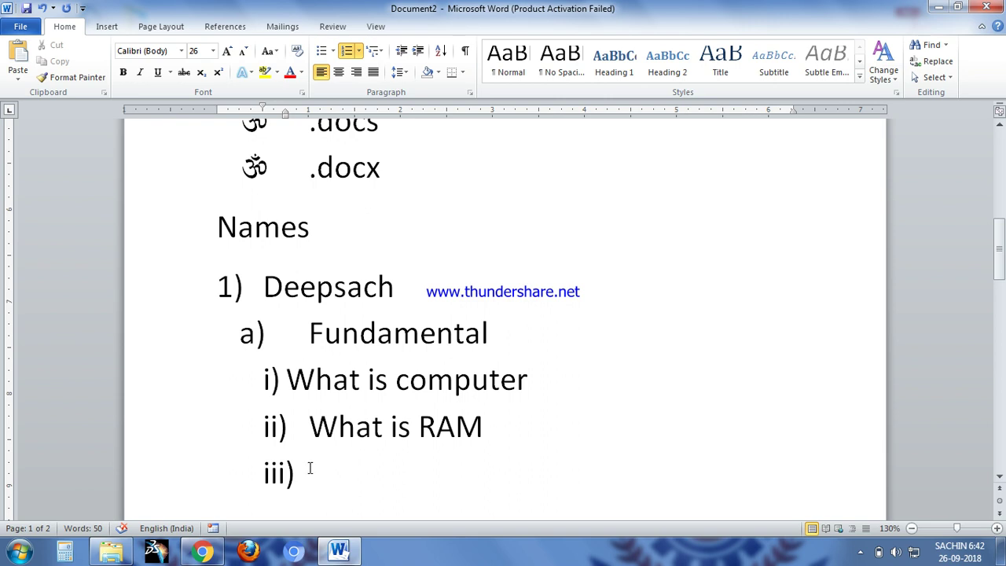
Add a new top-level name with one second-level name beneath it
key("shift+Tab")
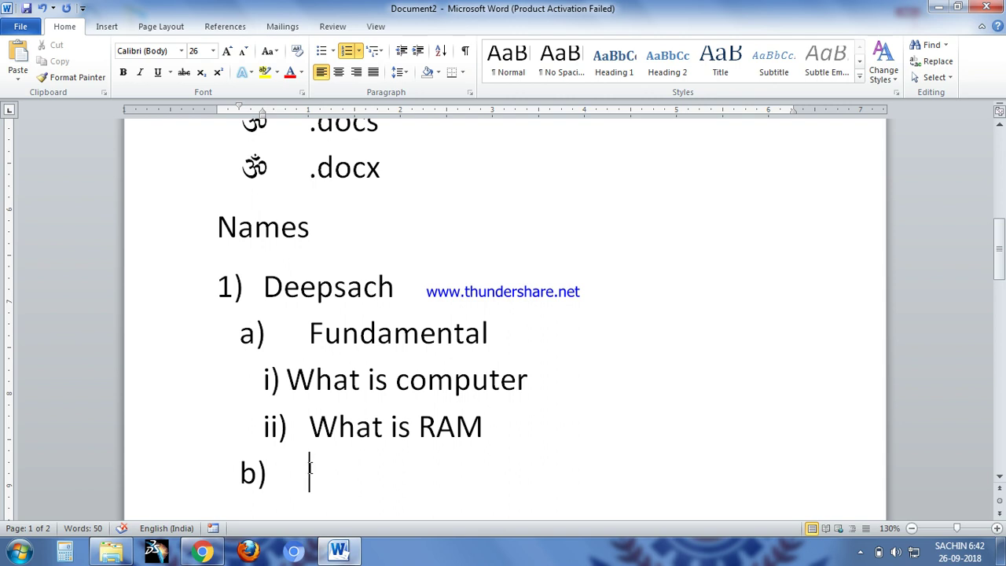
key("shift+Tab")
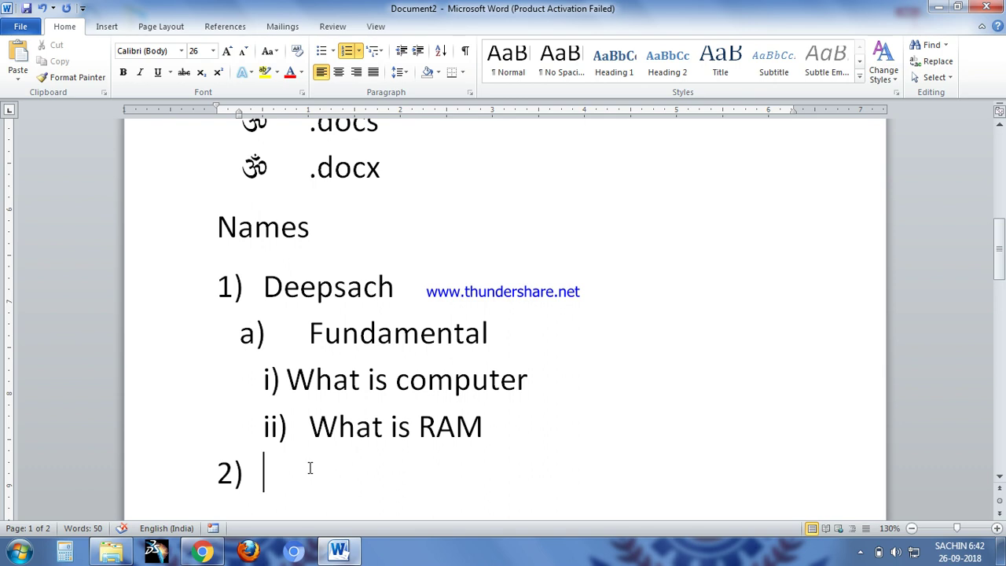
type("raj")
key("Return")
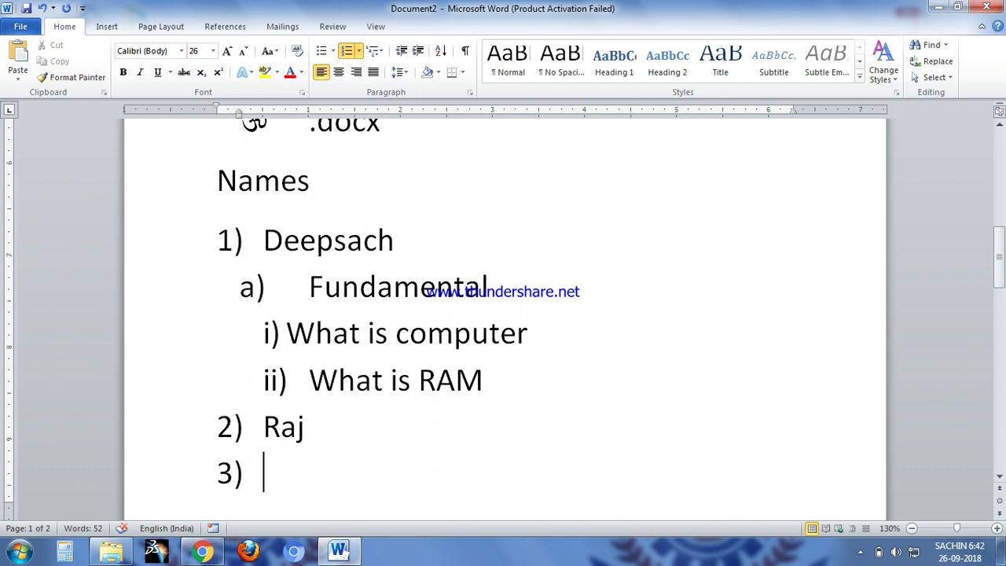
key("Tab")
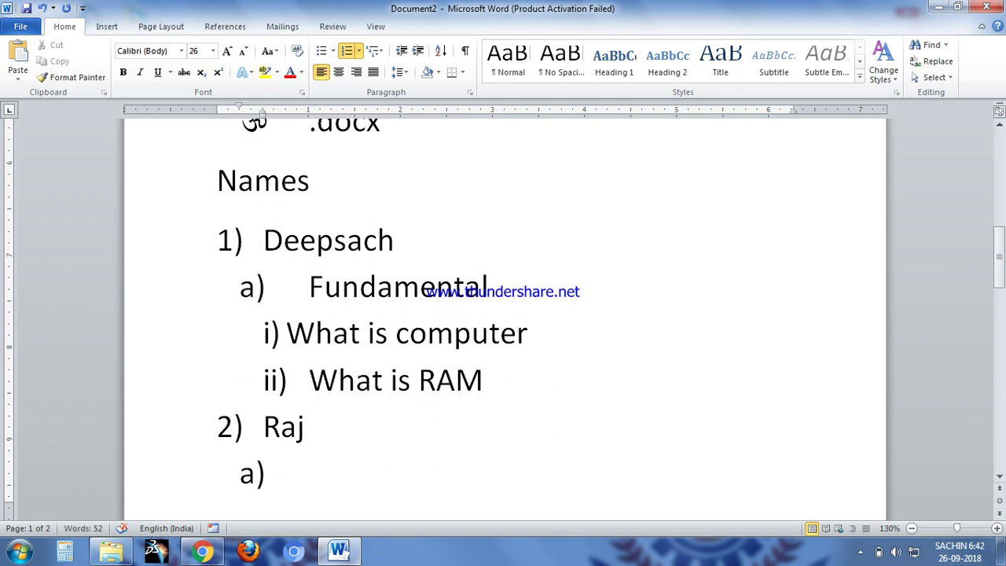
type("isha")
key("Return")
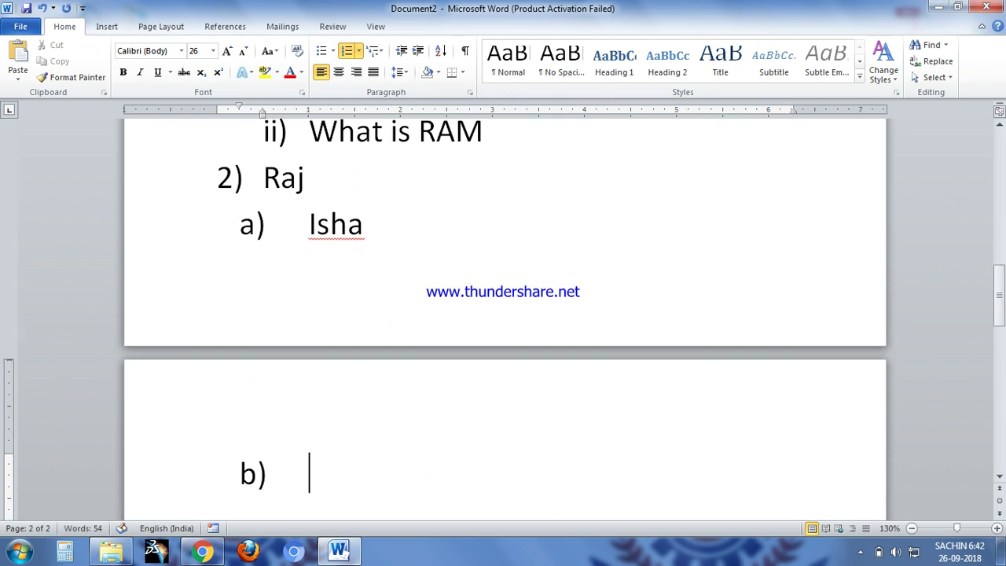
key("Tab")
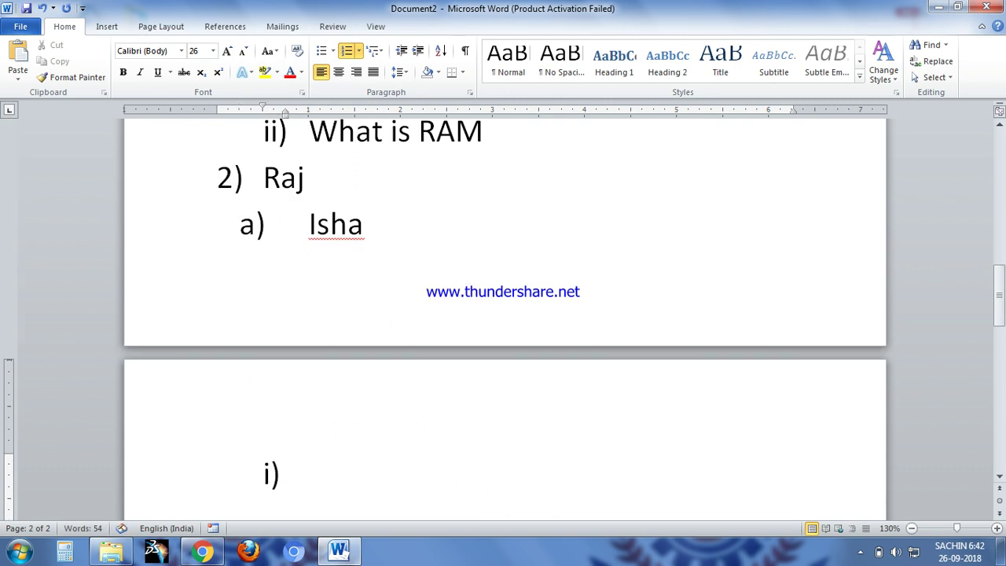
List three names as i) to iii), then remove the trailing empty item to end numbering
type("usha")
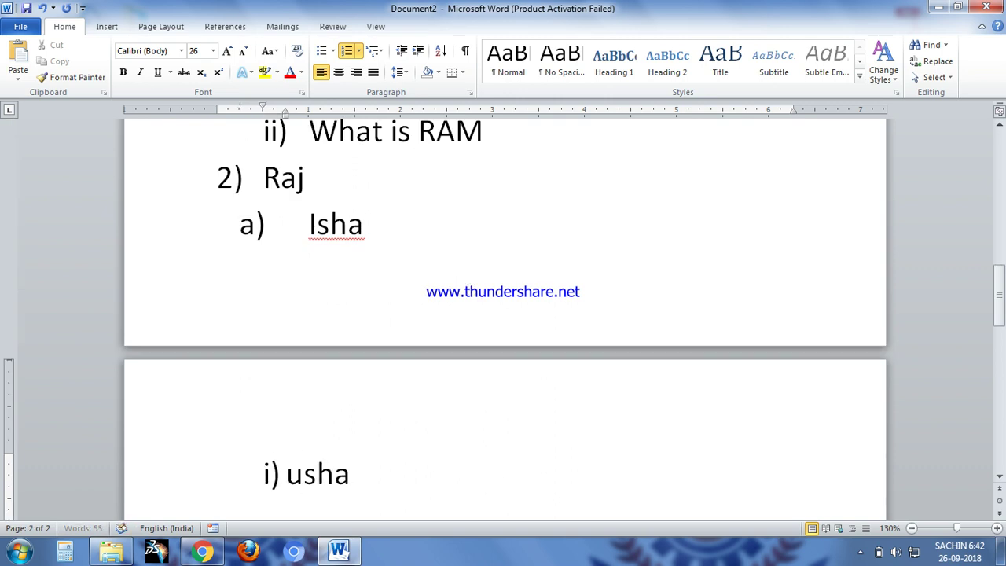
key("Return")
type("raj")
key("Return")
type("divya")
key("Return")
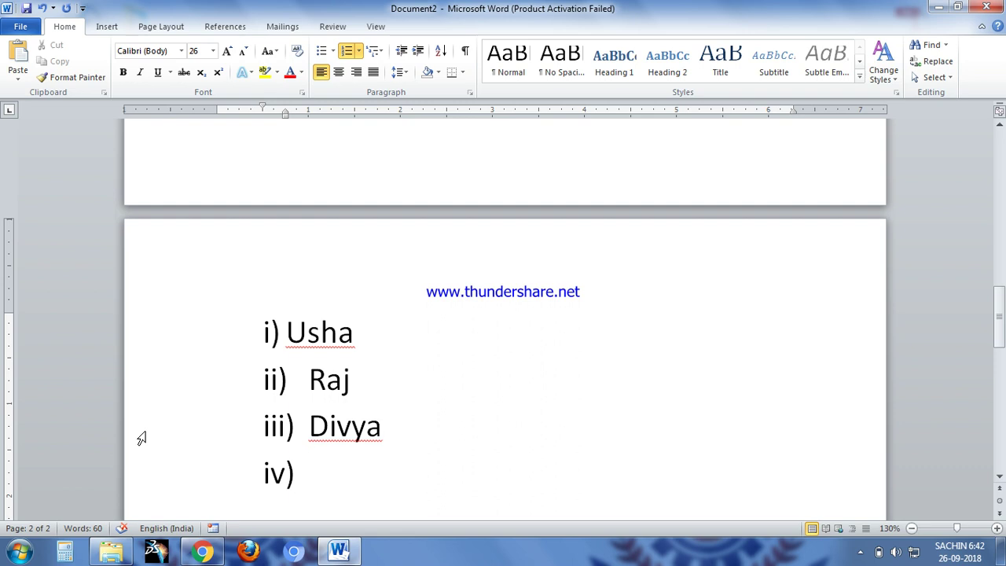
key("shift+Tab")
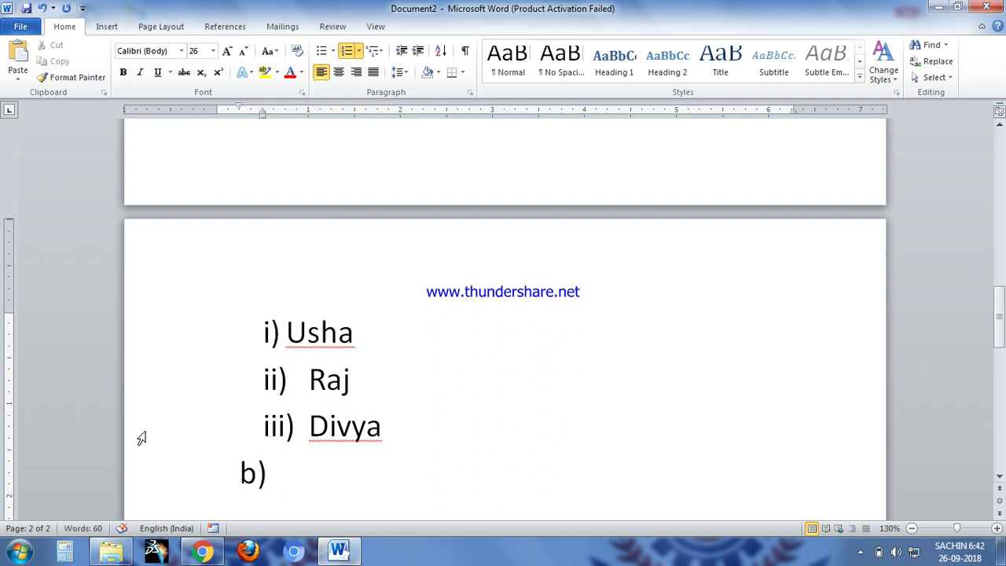
key("shift+Tab")
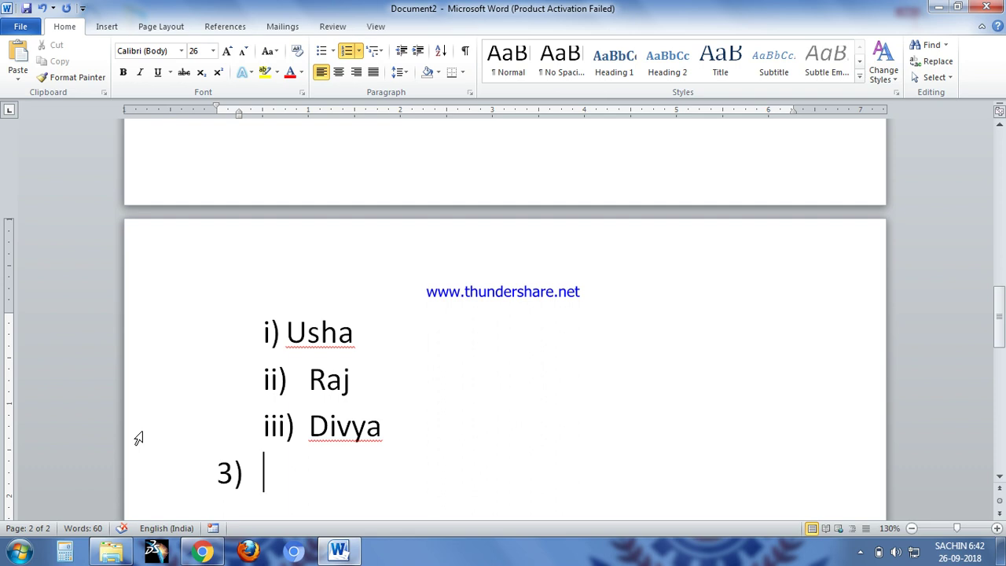
key("BackSpace")
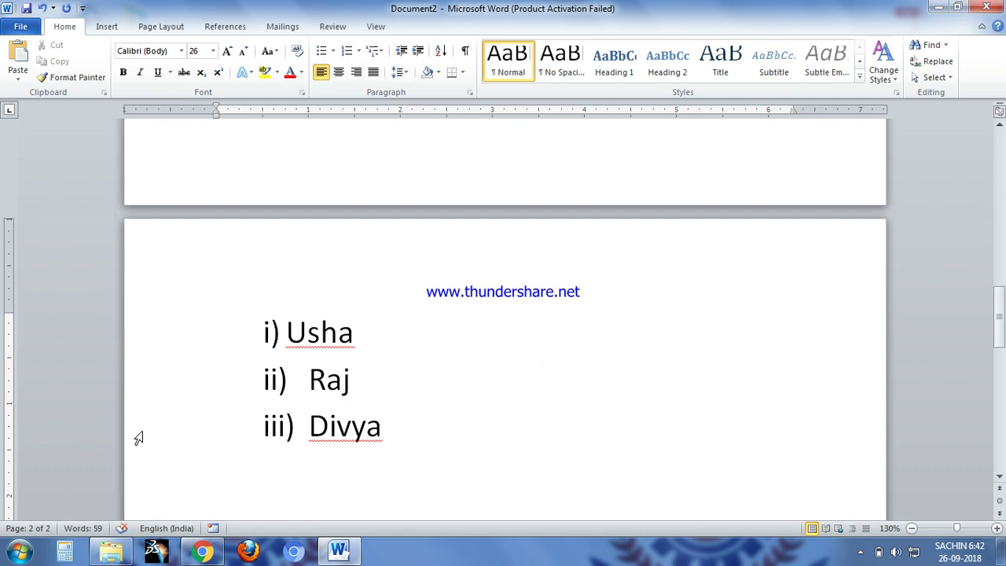
scroll(325, 353, "up", 2)
scroll(333, 348, "up", 3)
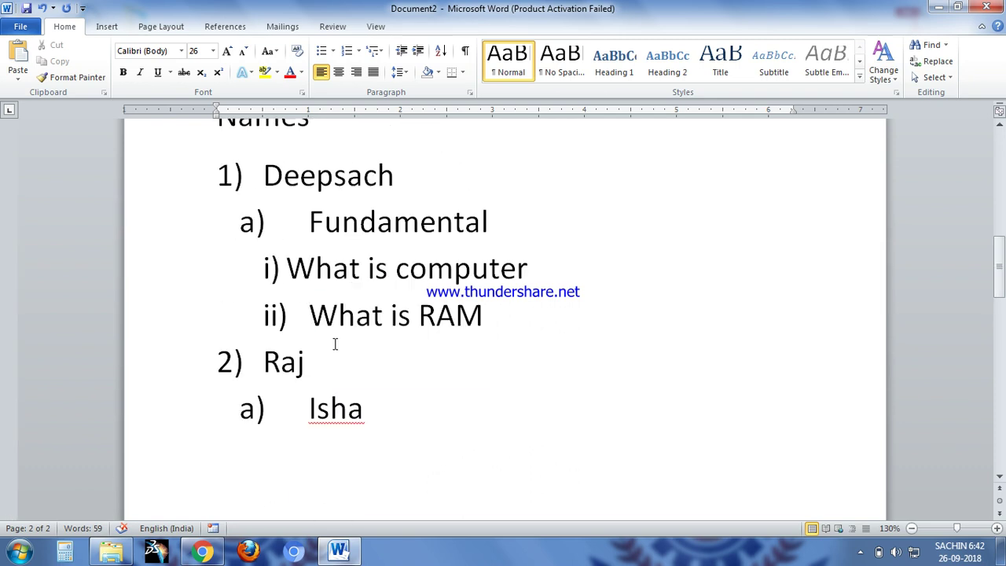
scroll(341, 336, "up", 1)
scroll(343, 336, "up", 4)
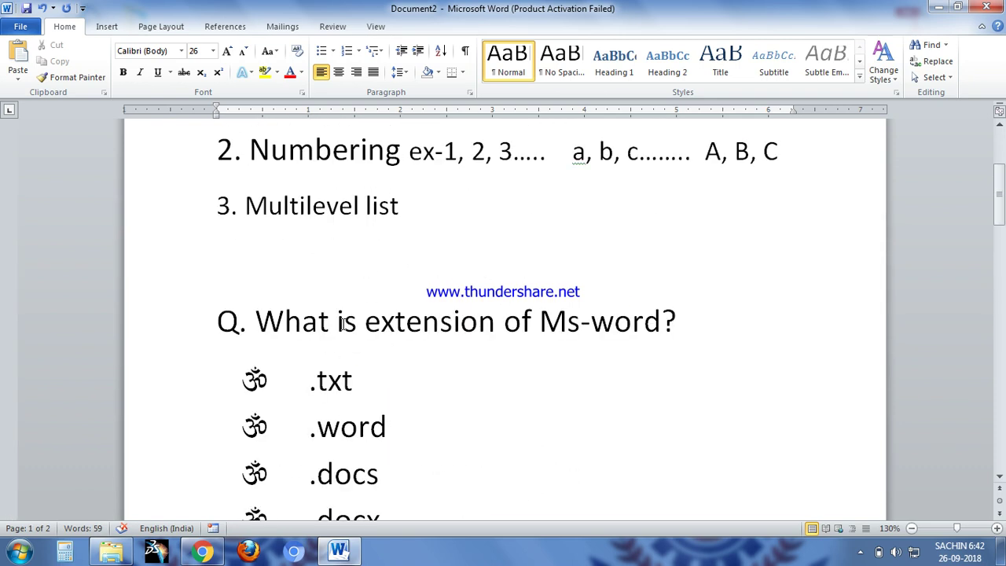
scroll(343, 322, "up", 2)
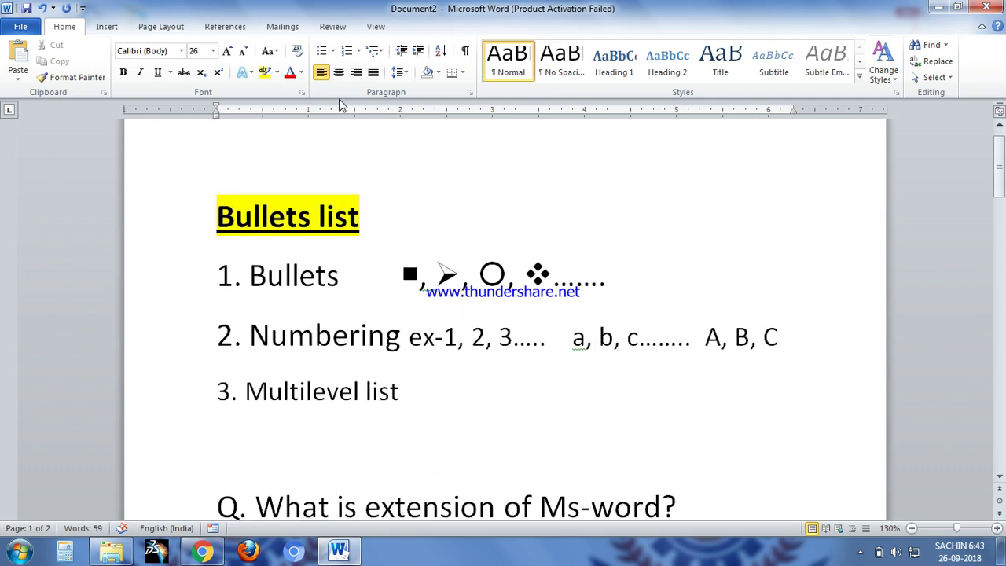
left_click(360, 214)
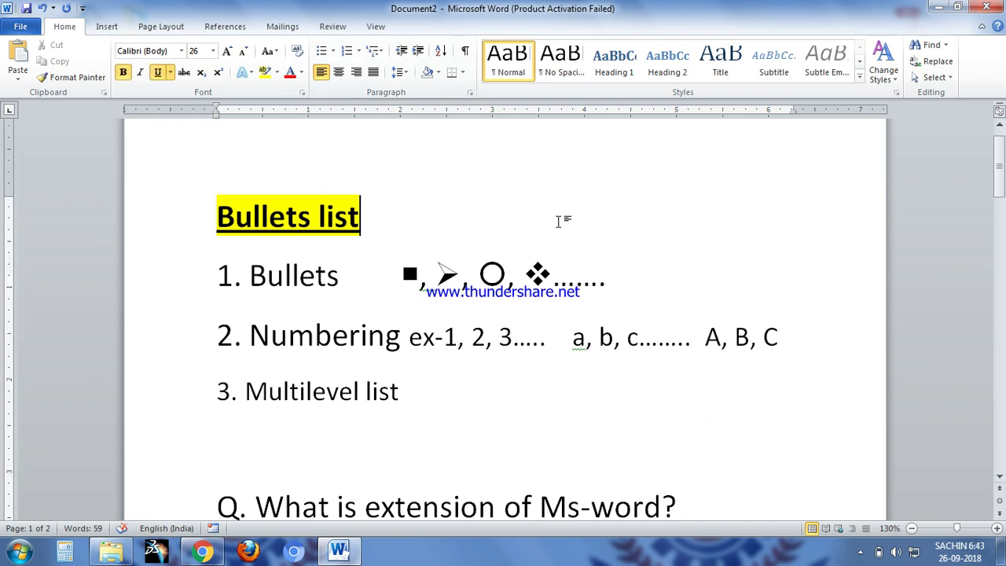
left_click(338, 73)
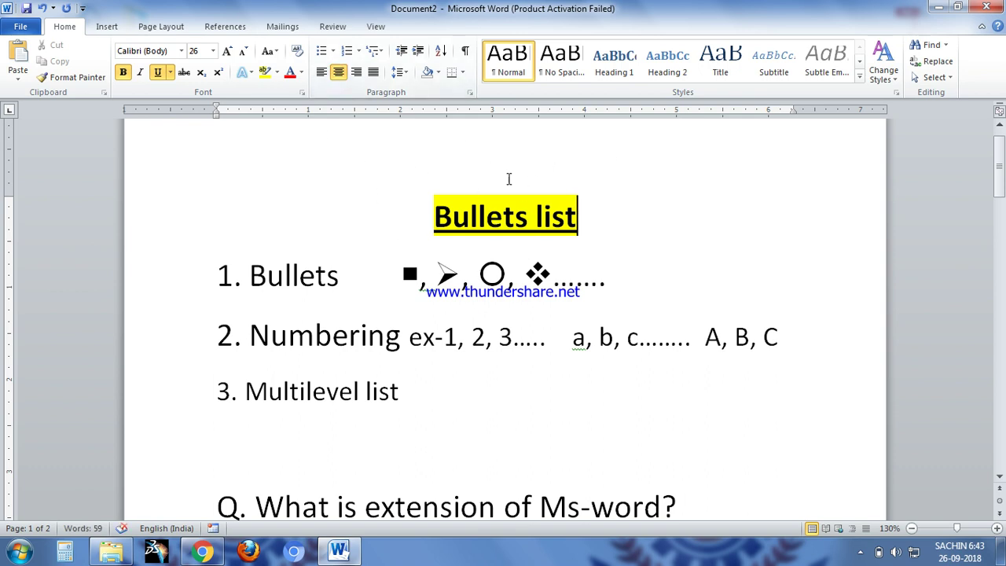
left_click(356, 72)
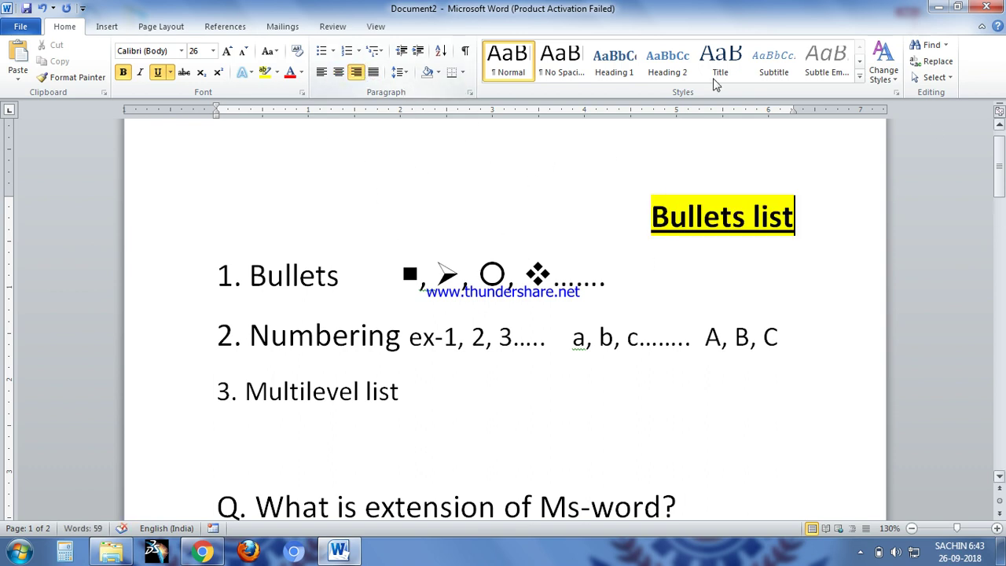
left_click(321, 72)
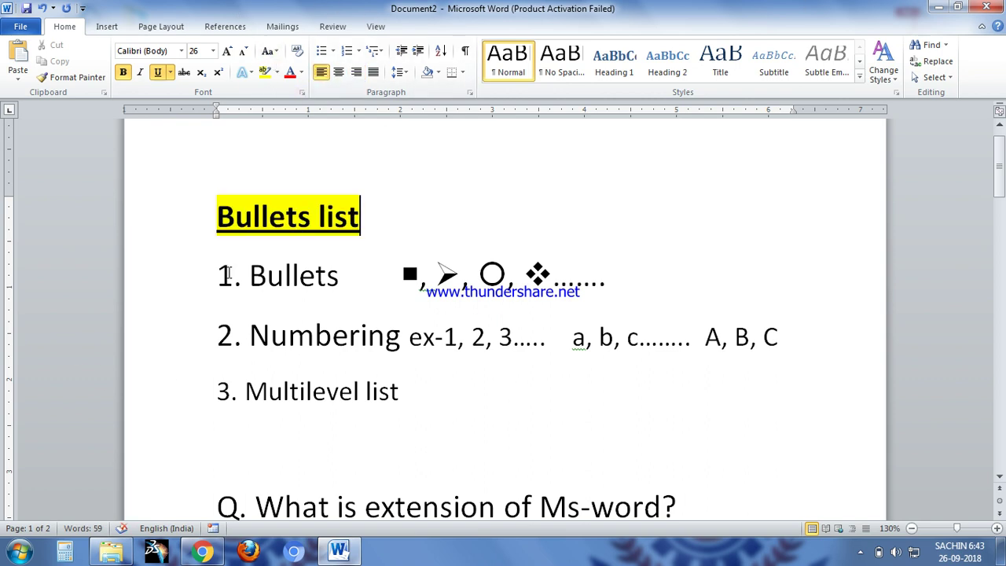
triple_click(350, 217)
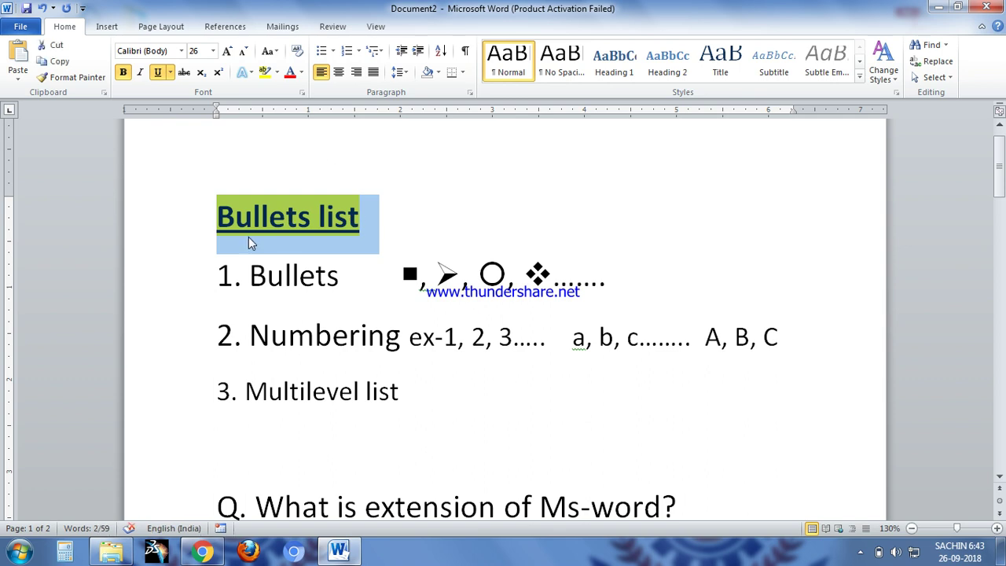
key("ctrl+e")
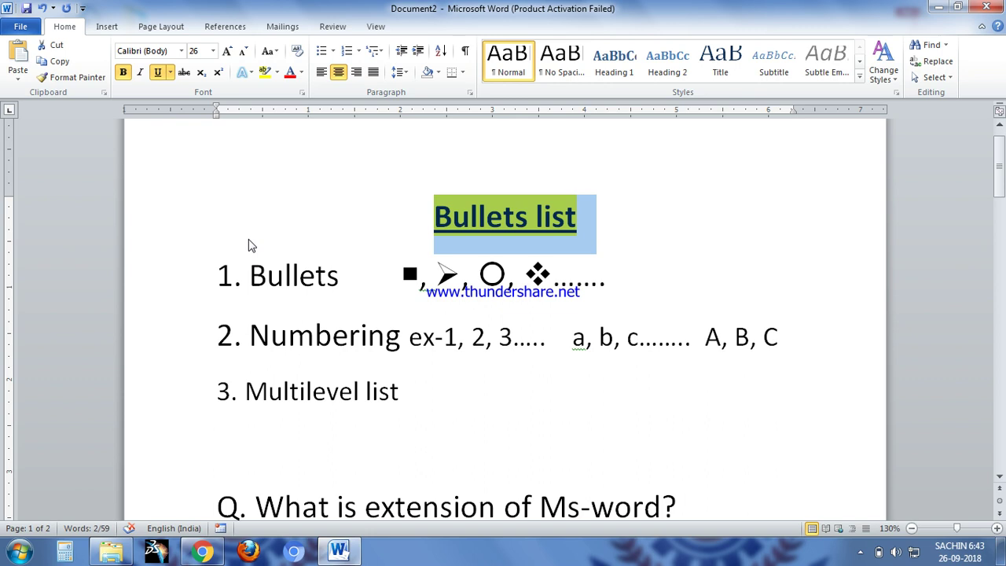
key("ctrl+r")
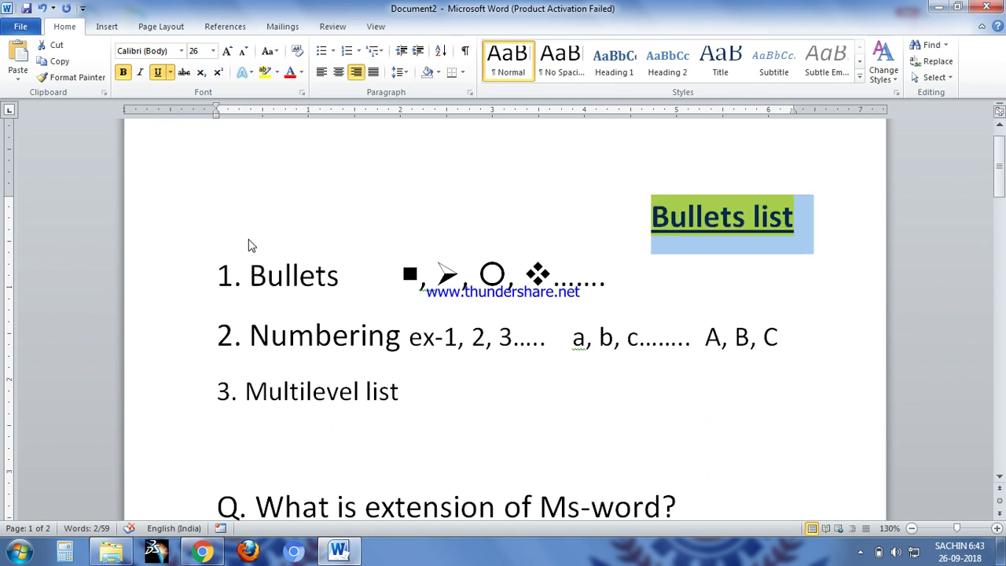
key("ctrl+l")
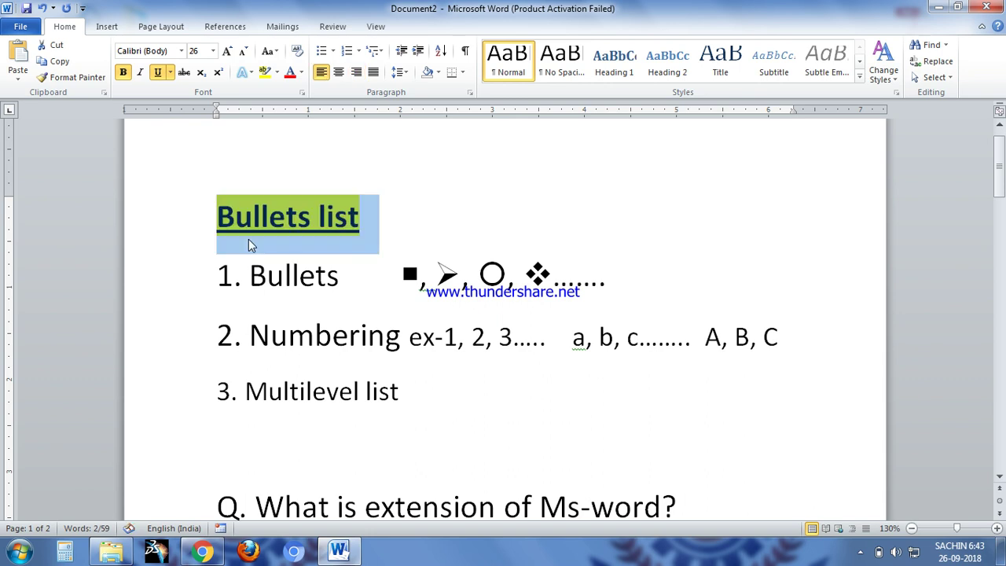
scroll(248, 244, "down", 5)
scroll(224, 283, "down", 5)
Generate a sample paragraph with =rand(1) below the names list and select it
scroll(99, 272, "down", 3)
scroll(158, 283, "down", 4)
scroll(311, 296, "down", 3)
left_click(275, 233)
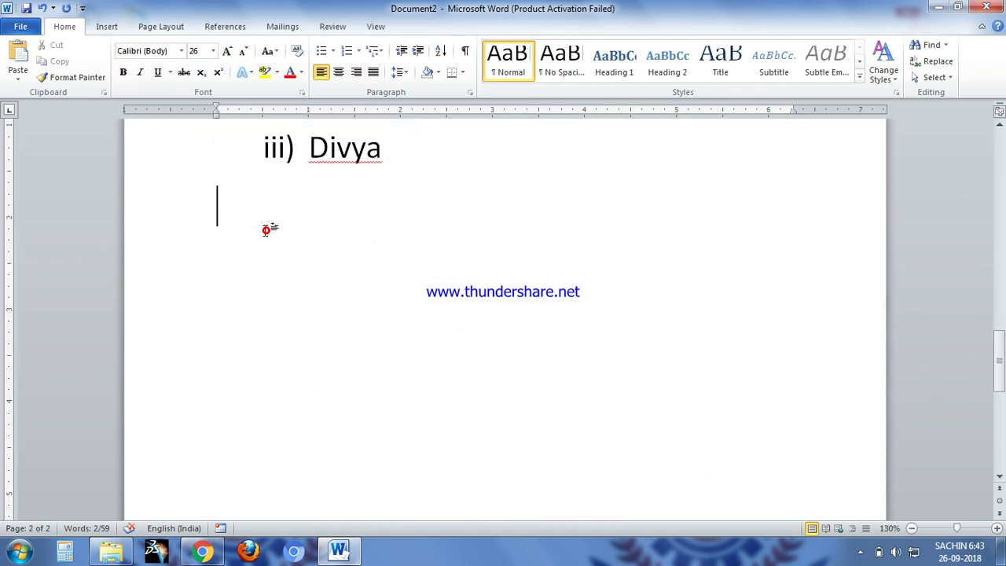
type("=rand(1)")
key("Return")
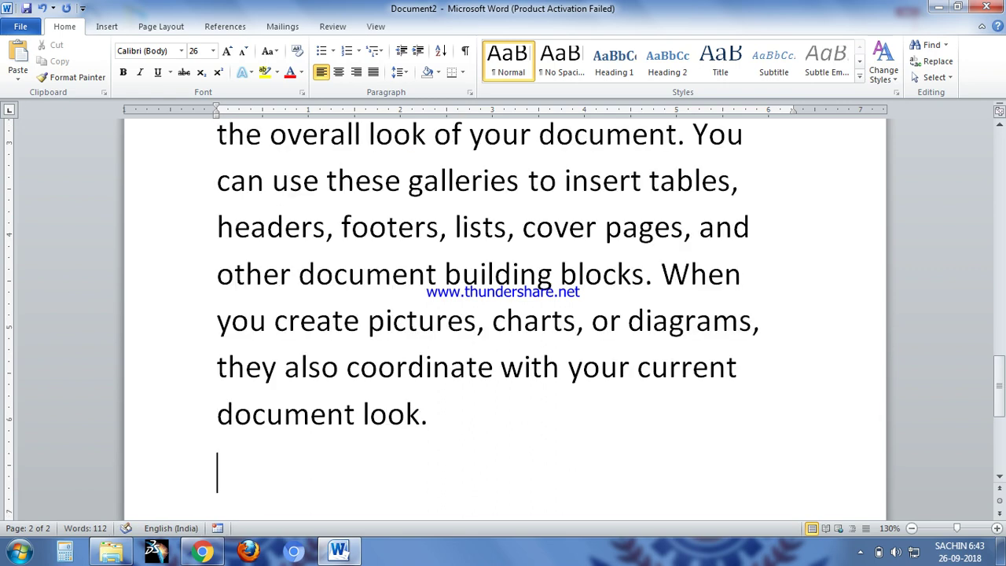
scroll(322, 323, "up", 1)
scroll(322, 323, "up", 1)
scroll(322, 323, "up", 1)
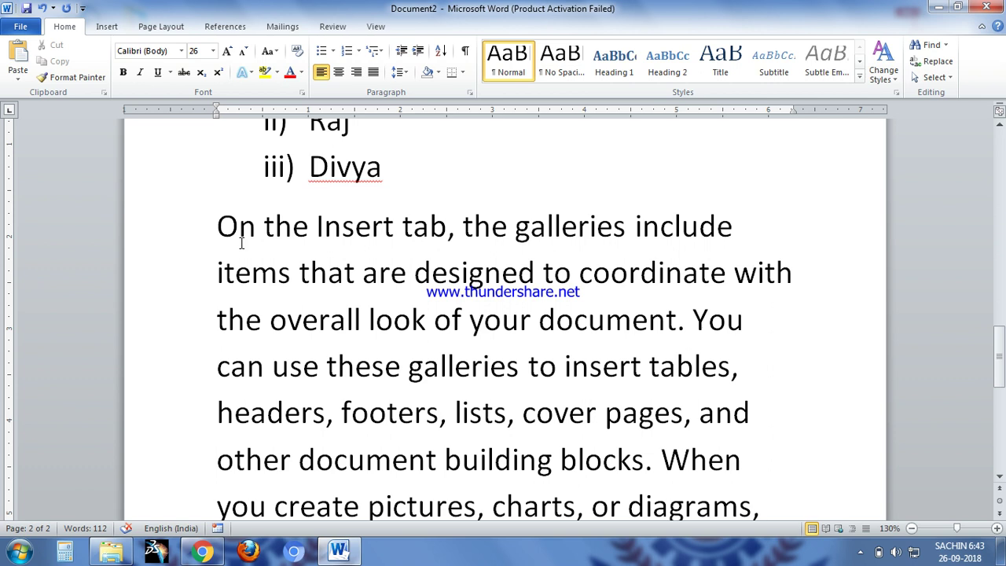
mouse_move(217, 225)
left_mouse_down()
mouse_move(645, 366)
mouse_move(684, 413)
left_mouse_up()
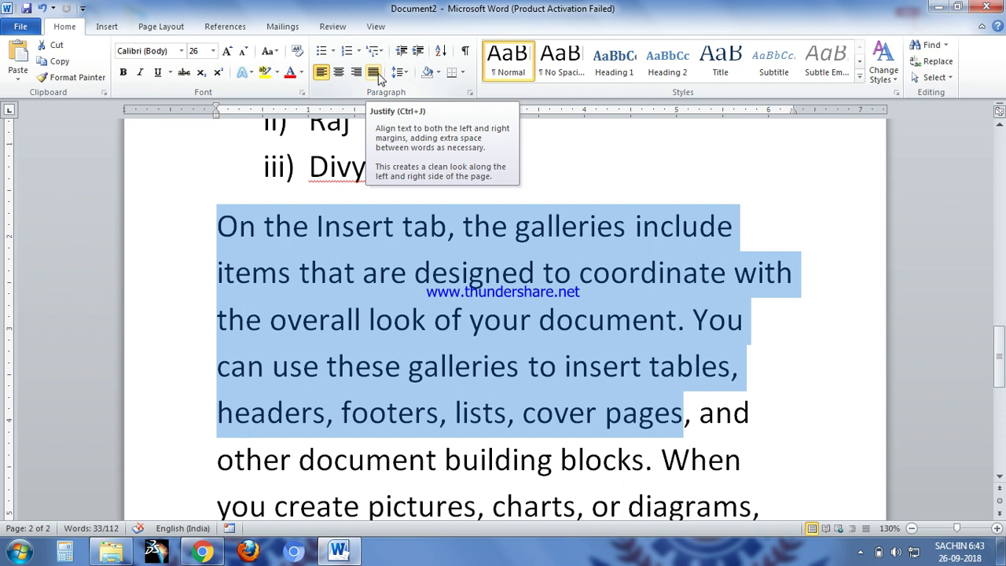
Justify the selected sample paragraph and scroll through the document to review it
left_click(375, 73)
scroll(790, 348, "down", 2)
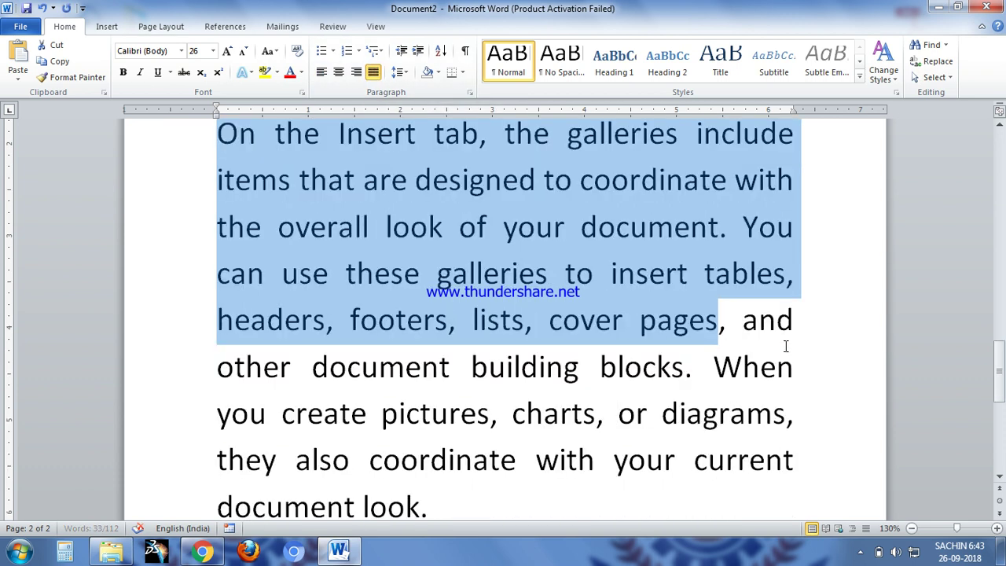
scroll(271, 295, "down", 2)
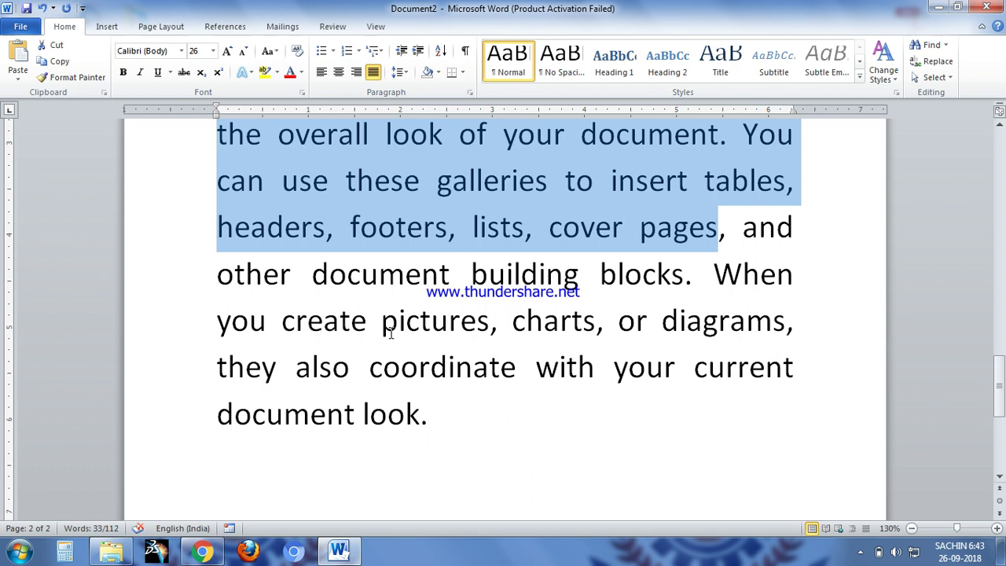
scroll(390, 332, "up", 3)
scroll(390, 332, "up", 2)
scroll(390, 333, "down", 3)
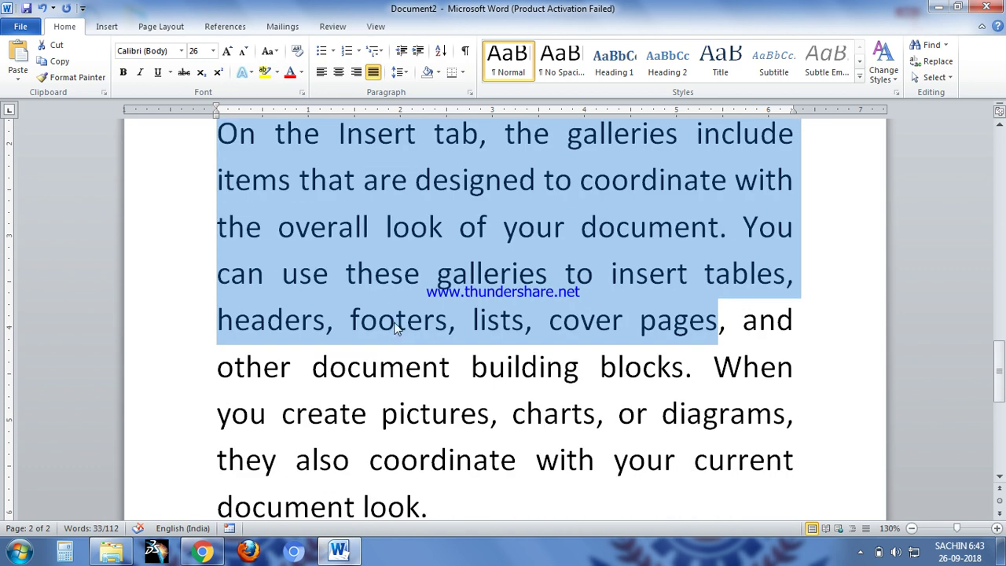
scroll(390, 333, "up", 6)
scroll(390, 333, "up", 3)
scroll(396, 315, "up", 5)
scroll(395, 315, "up", 5)
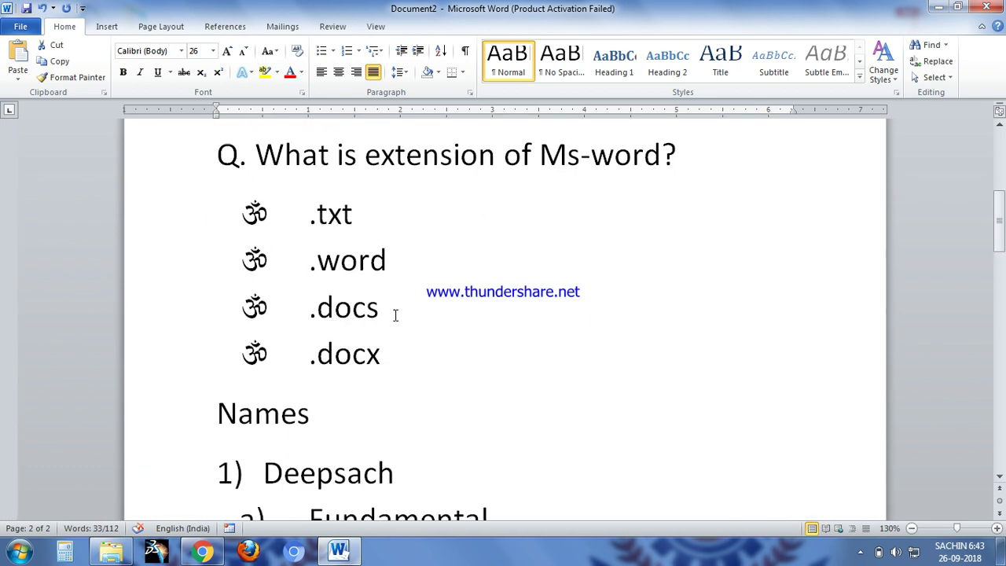
scroll(395, 315, "up", 3)
scroll(396, 316, "up", 3)
scroll(396, 316, "up", 2)
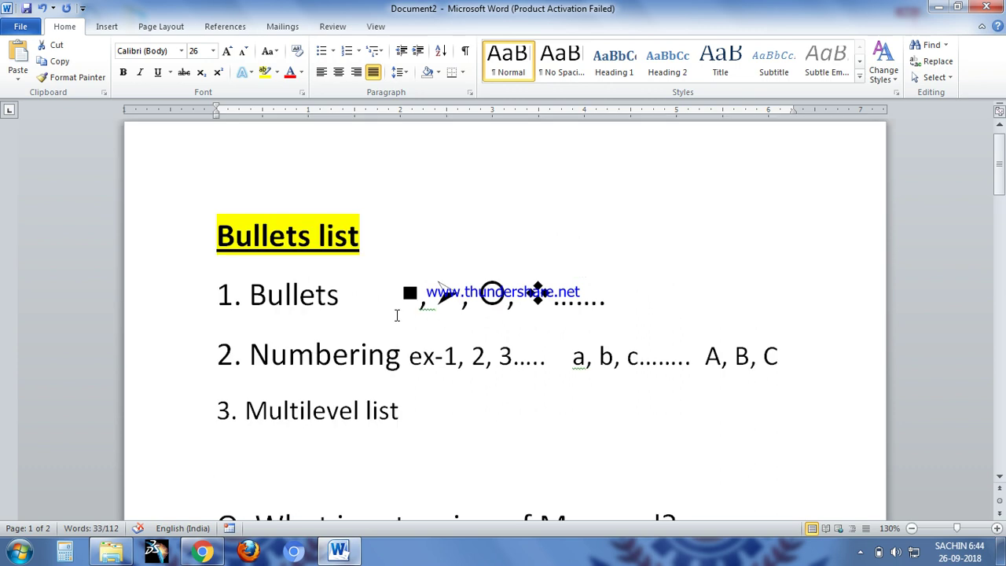
scroll(397, 315, "down", 2)
scroll(397, 316, "down", 1)
scroll(374, 298, "down", 1)
scroll(374, 299, "down", 2)
scroll(374, 299, "down", 2)
scroll(374, 299, "down", 1)
scroll(373, 298, "down", 2)
scroll(372, 293, "down", 6)
scroll(372, 293, "down", 3)
scroll(371, 292, "down", 1)
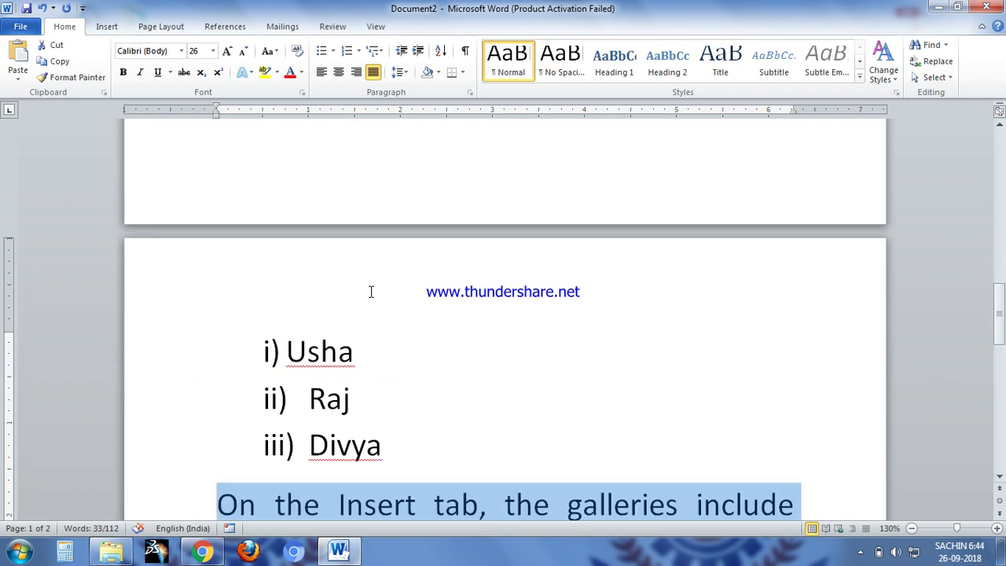
scroll(371, 291, "down", 4)
scroll(371, 292, "down", 4)
scroll(371, 291, "down", 1)
scroll(371, 291, "down", 3)
scroll(371, 291, "down", 3)
scroll(371, 291, "down", 3)
scroll(371, 292, "down", 2)
scroll(372, 291, "up", 15)
scroll(371, 291, "up", 4)
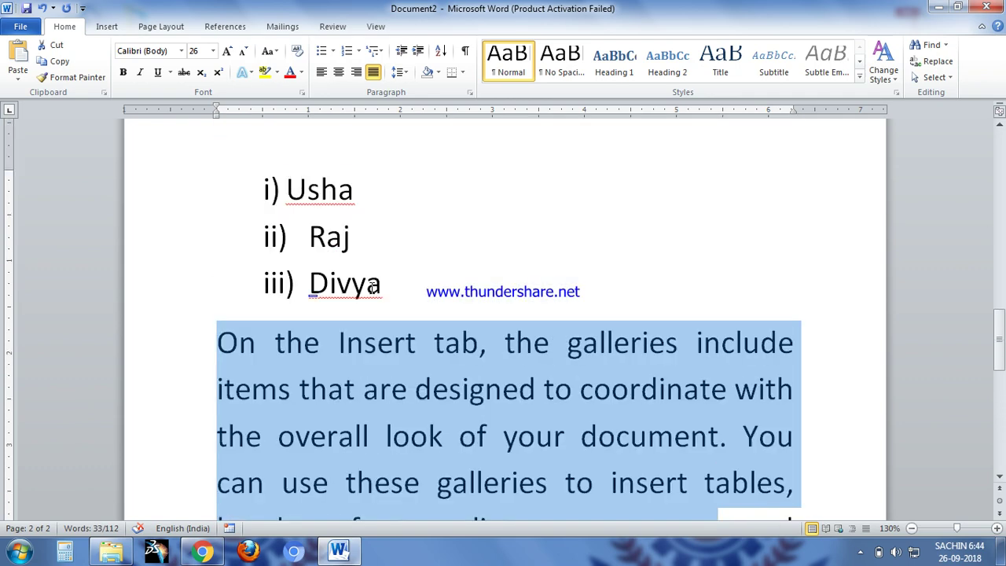